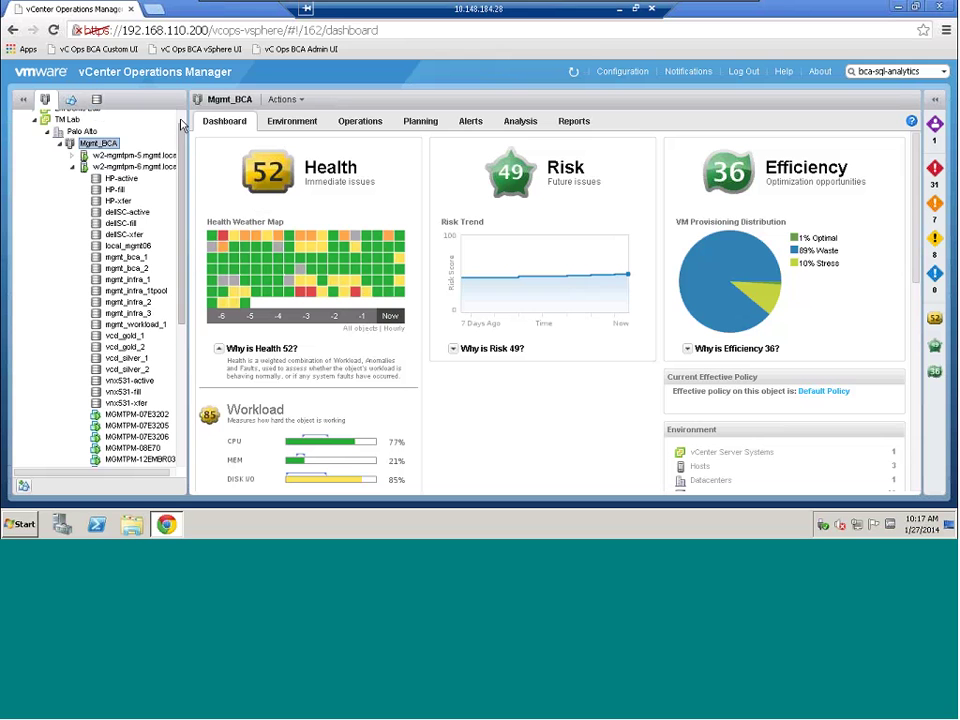
# Step: Examine the Workload, Anomalies and Faults sections behind the Mgmt_BCA cluster's Health score
pyautogui.scroll(1, 184, 127)
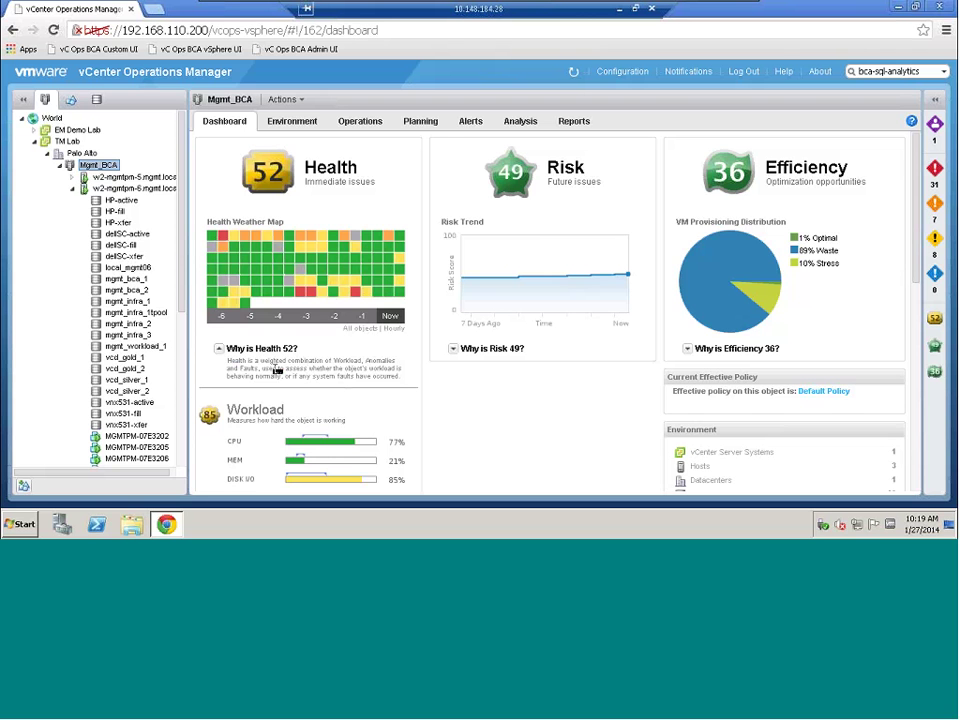
pyautogui.scroll(-3, 277, 370)
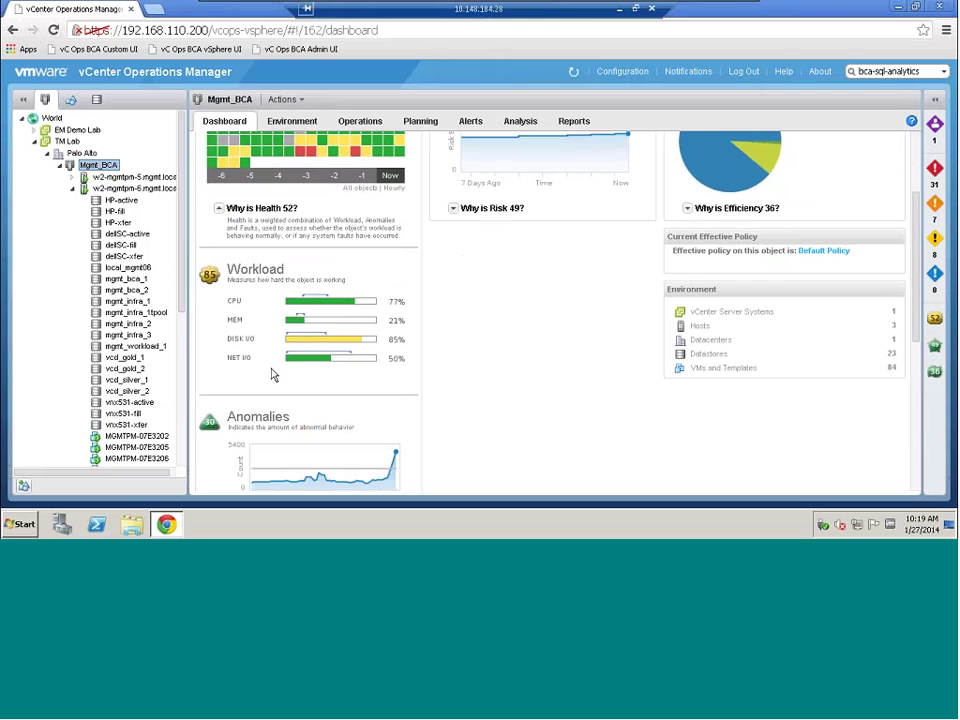
pyautogui.scroll(-1, 258, 400)
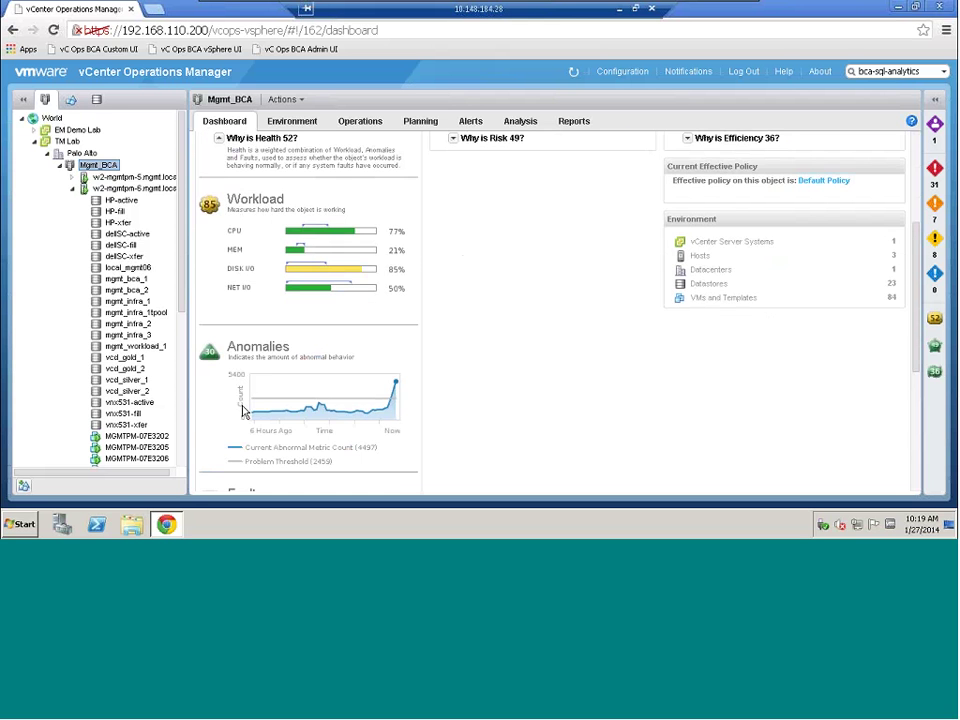
pyautogui.scroll(-2, 240, 445)
pyautogui.scroll(2, 236, 465)
pyautogui.scroll(-1, 210, 400)
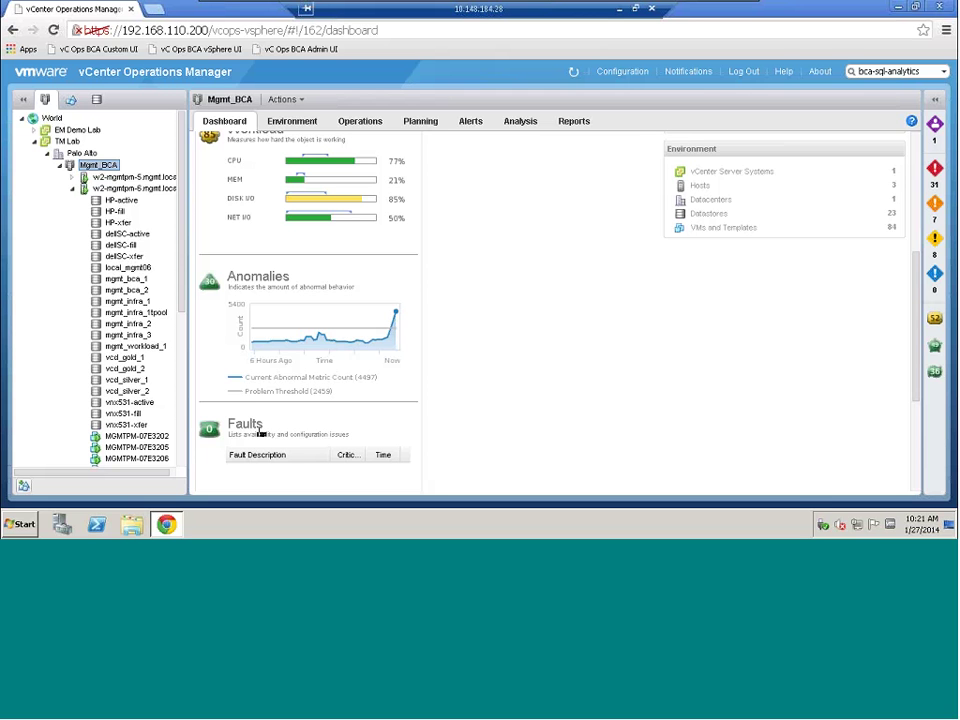
pyautogui.scroll(1, 260, 433)
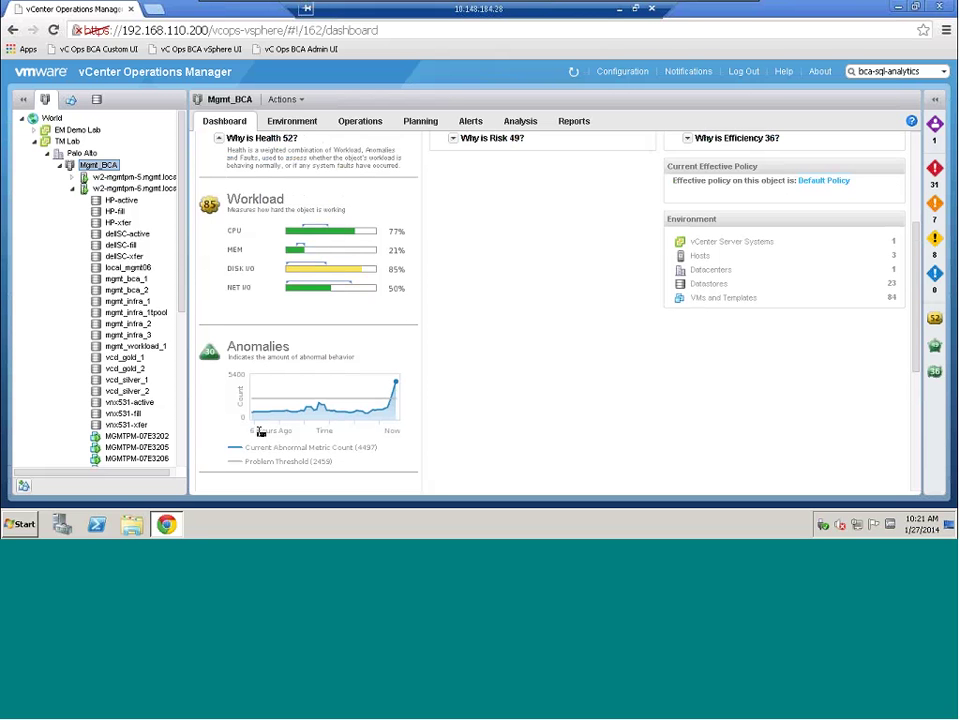
pyautogui.scroll(1, 260, 433)
pyautogui.scroll(2, 258, 437)
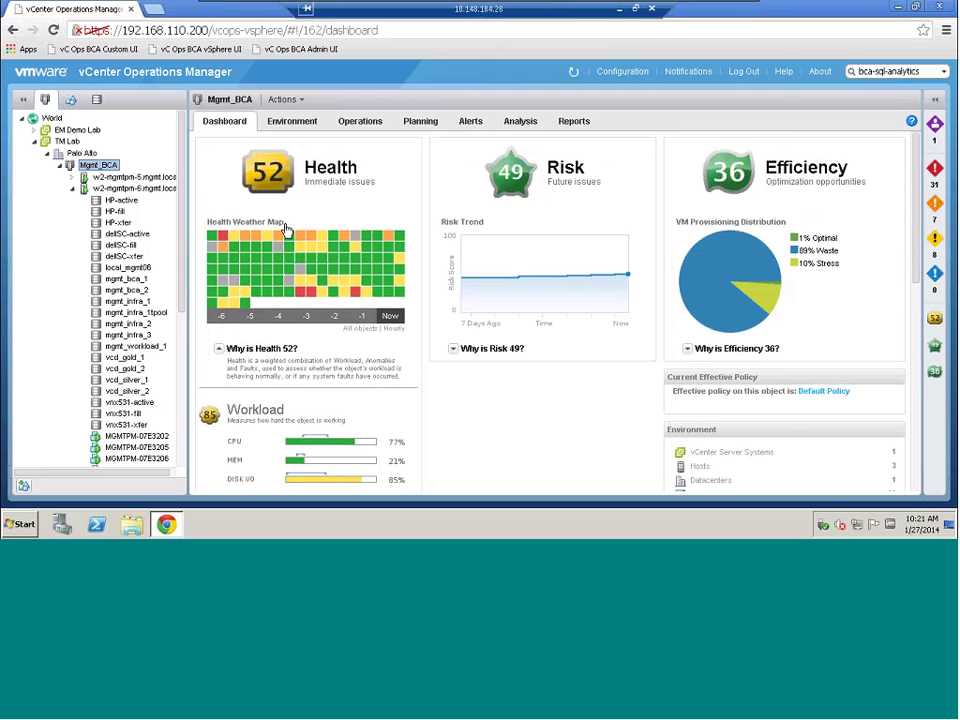
# Step: Compare the Health Weather Map with the Workload bars, the Anomalies graph and the Faults list of Mgmt_BCA
pyautogui.scroll(-1, 286, 230)
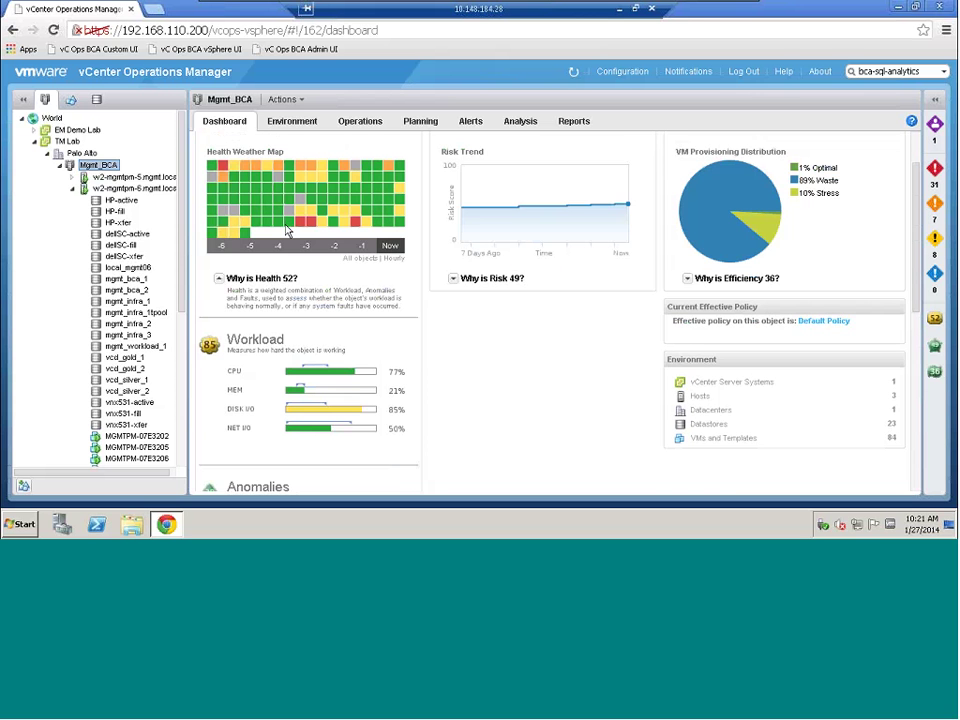
pyautogui.moveTo(286, 231)
pyautogui.scroll(-1, 286, 231)
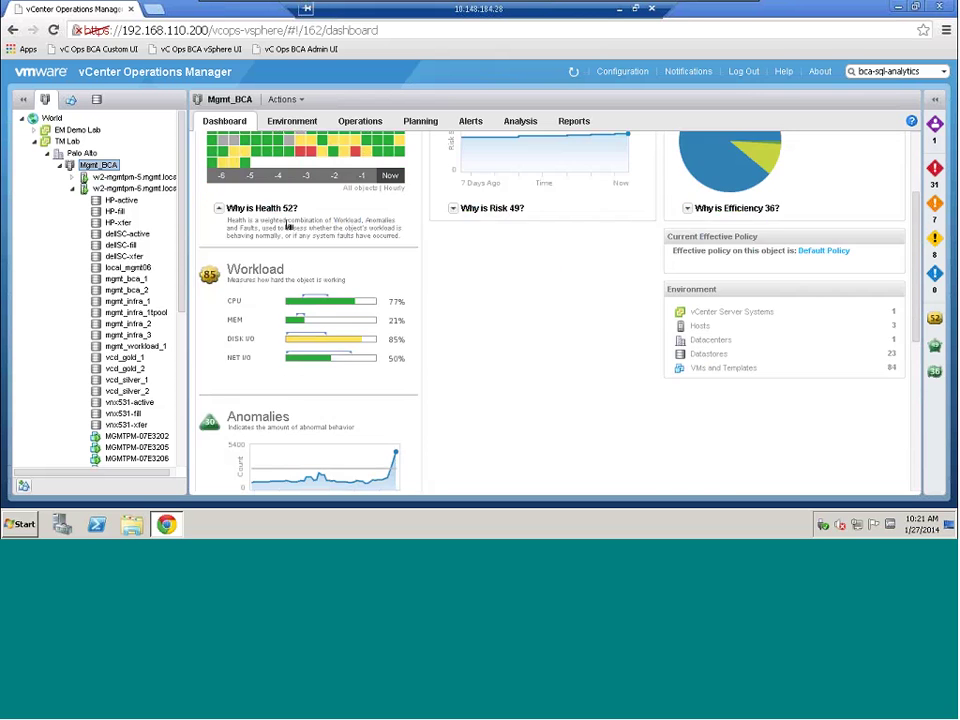
pyautogui.scroll(-1, 229, 246)
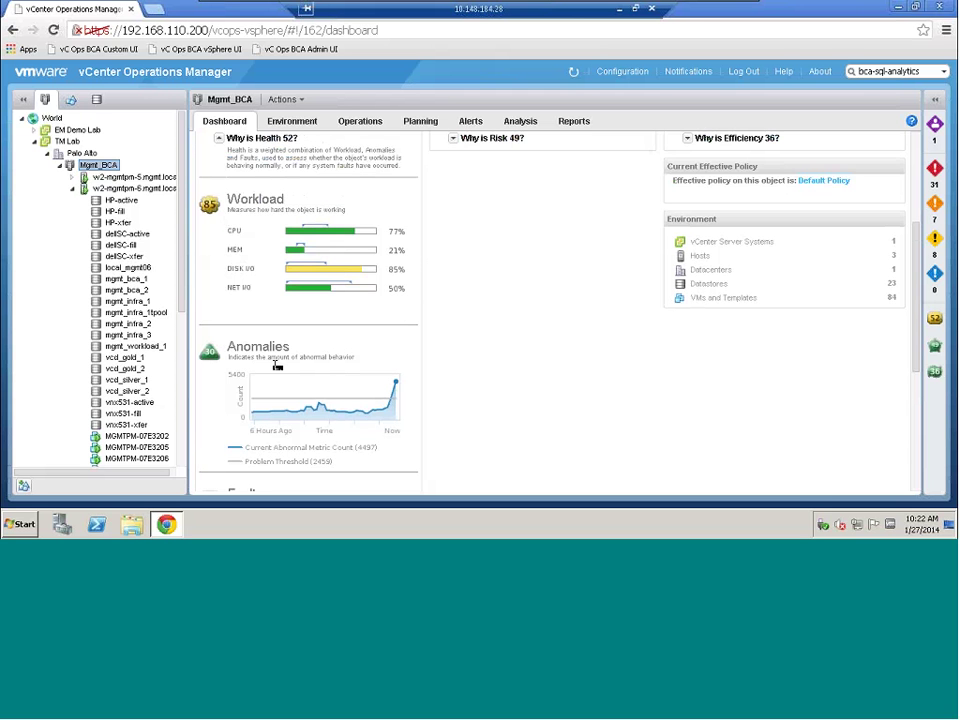
pyautogui.scroll(-1, 277, 366)
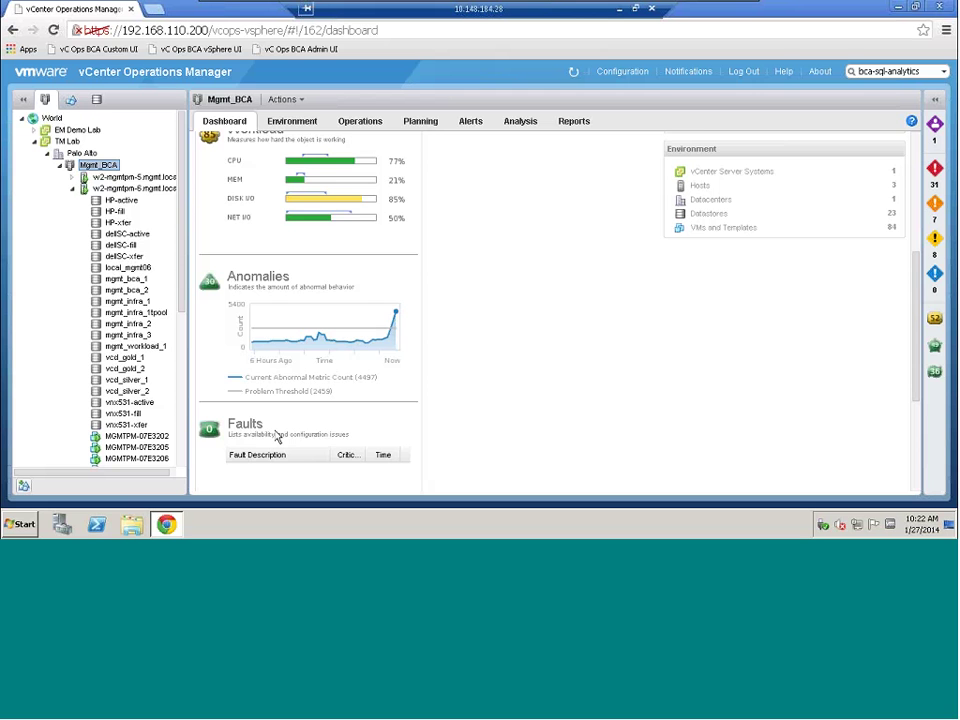
pyautogui.scroll(2, 278, 436)
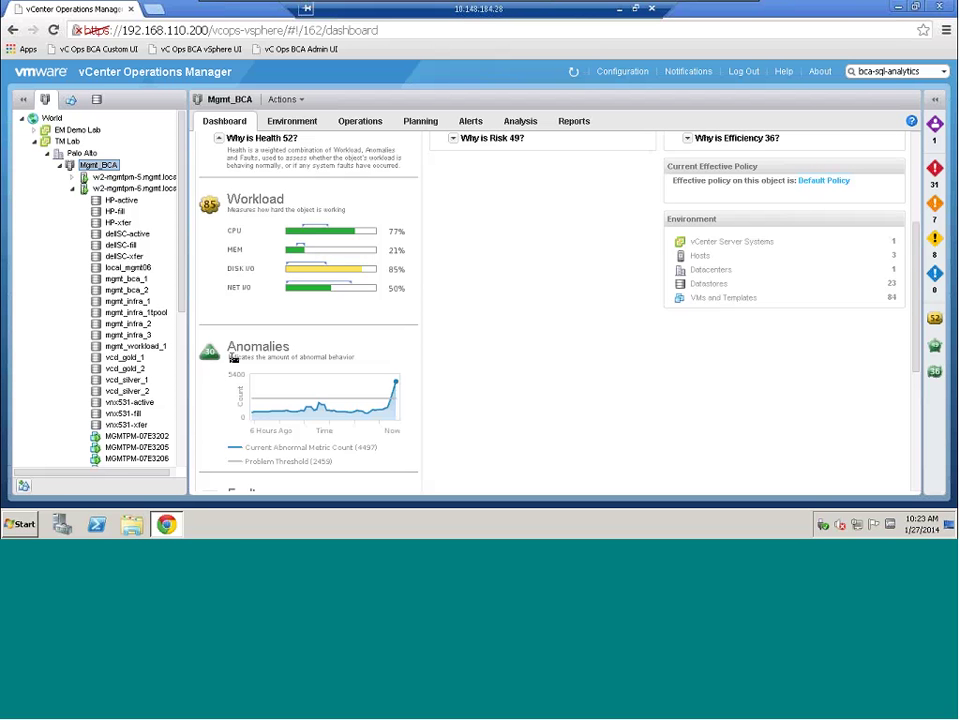
pyautogui.scroll(-2, 233, 358)
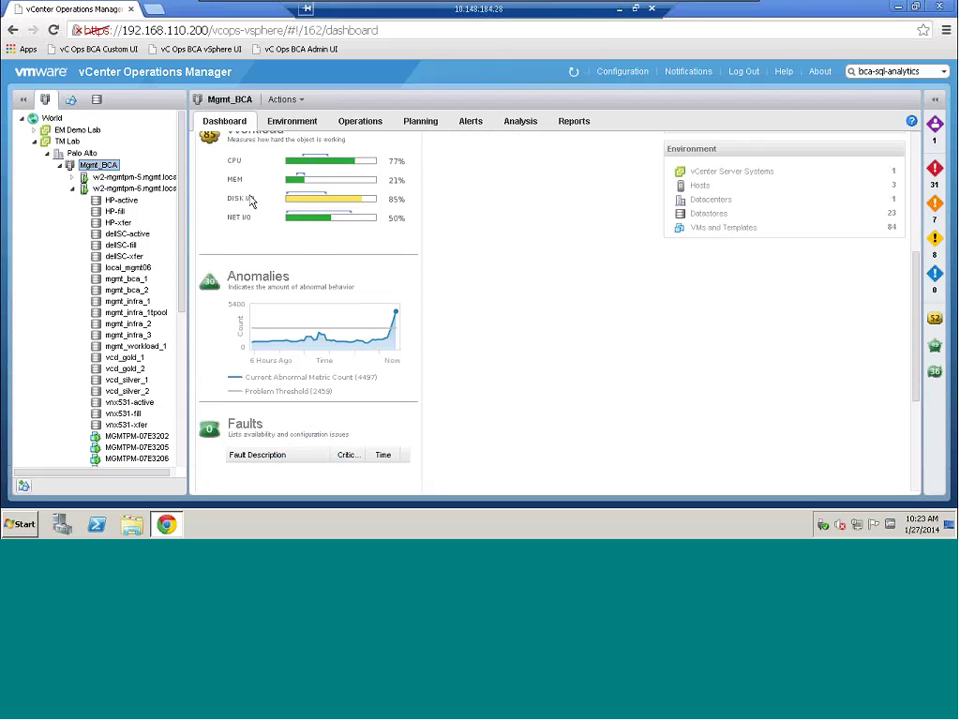
pyautogui.scroll(2, 251, 201)
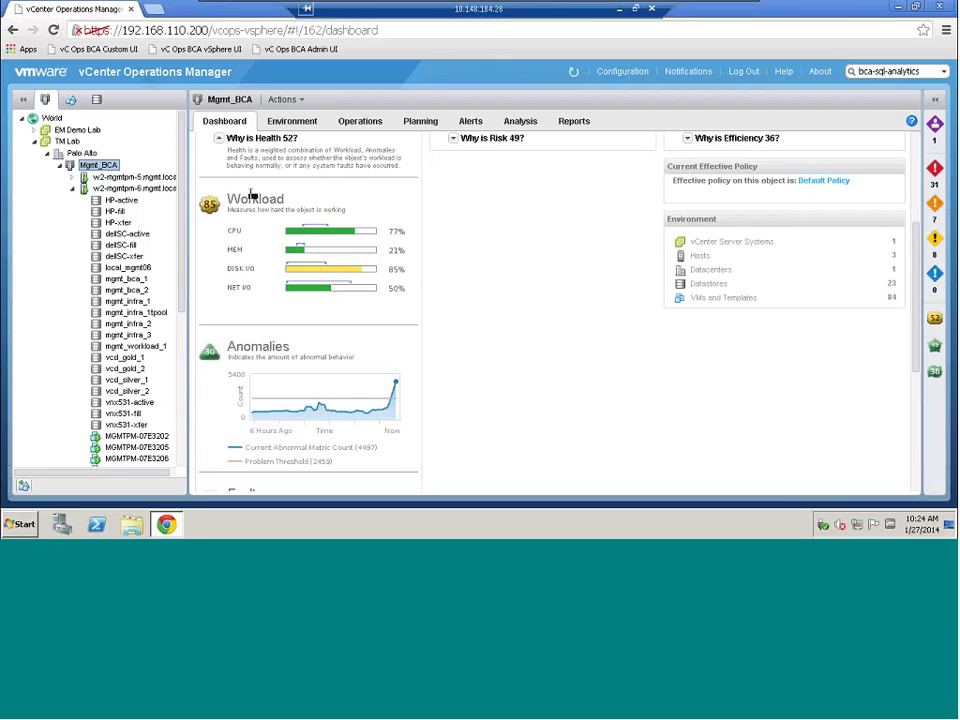
# Step: Expand the explanation of the Risk score and look through its breakdown down to the Stress heat map
pyautogui.scroll(3, 253, 195)
pyautogui.scroll(2, 251, 199)
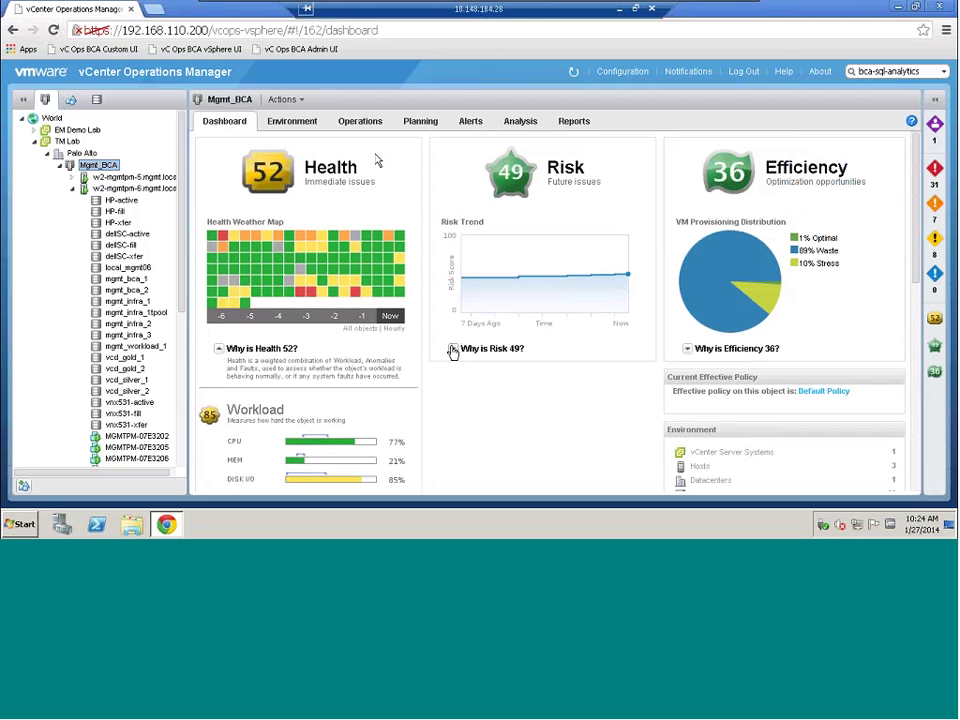
pyautogui.click(451, 350)
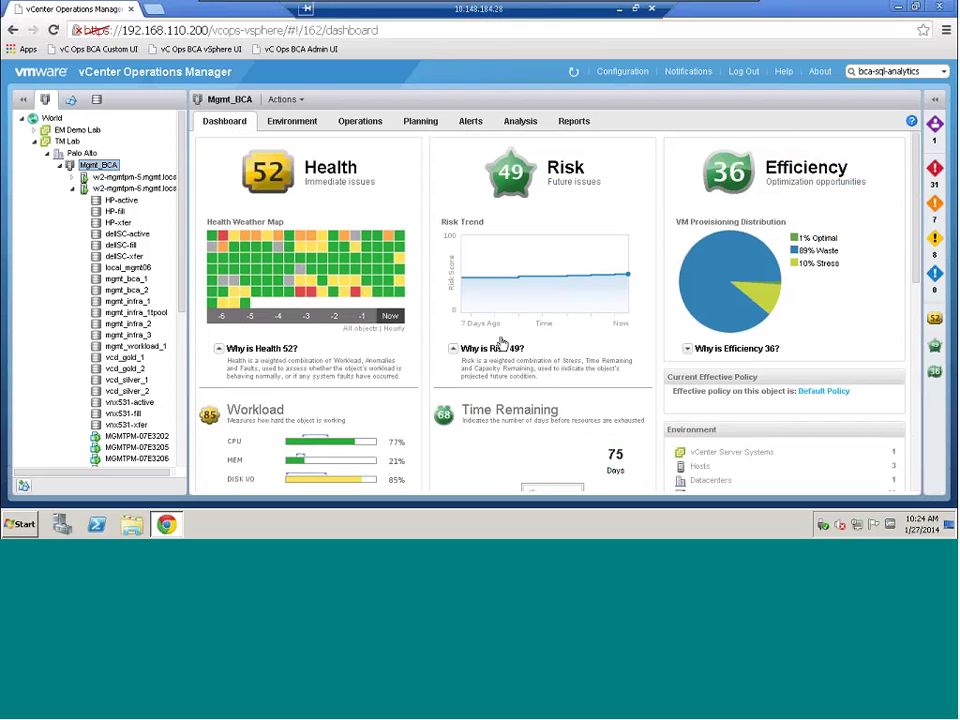
pyautogui.scroll(-3, 452, 352)
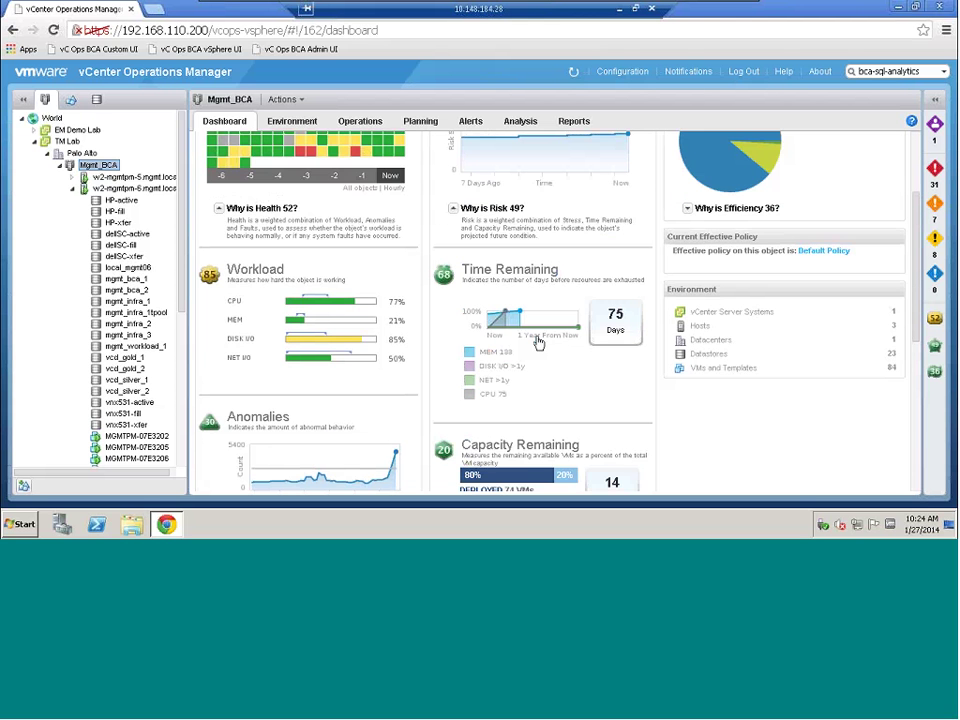
pyautogui.scroll(-1, 539, 343)
pyautogui.scroll(-6, 520, 413)
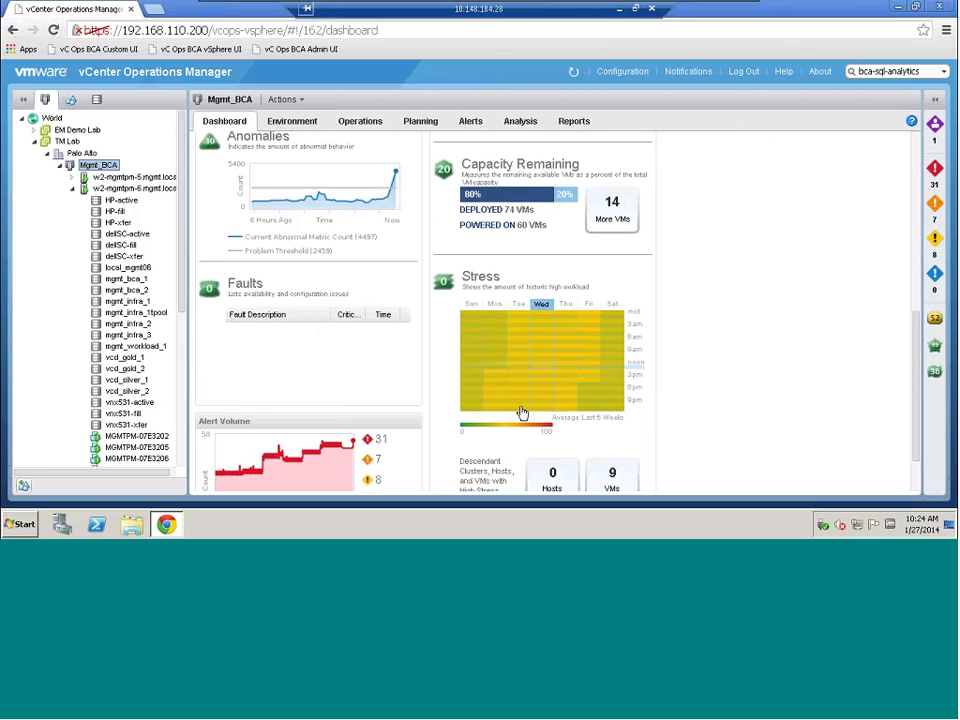
pyautogui.scroll(1, 520, 394)
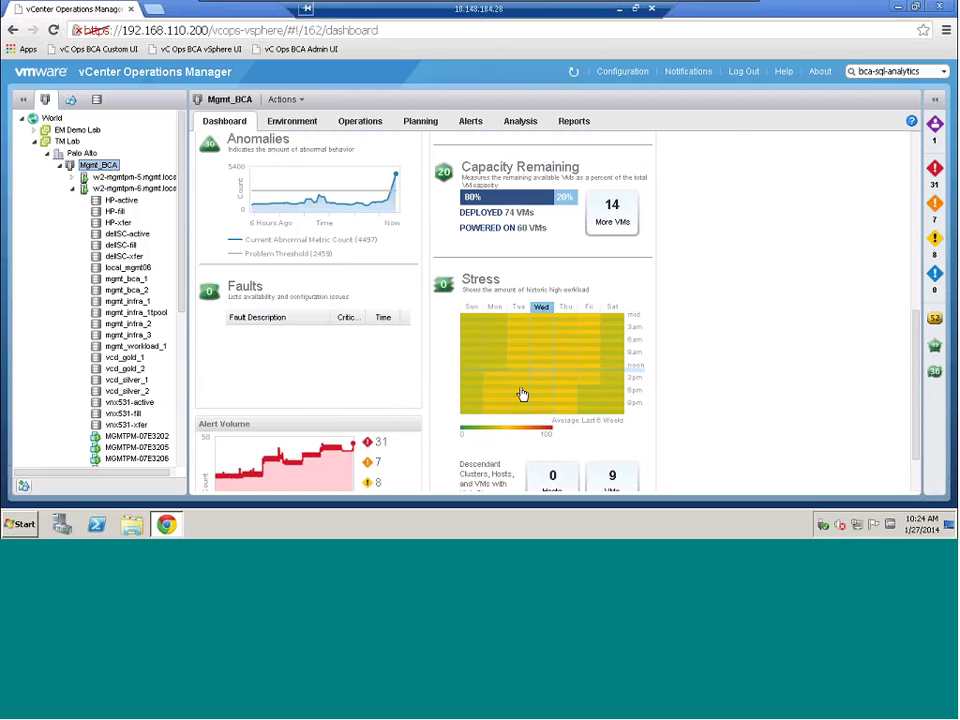
# Step: Examine the Time Remaining, Capacity Remaining and Stress details that make up the Risk score
pyautogui.scroll(3, 521, 394)
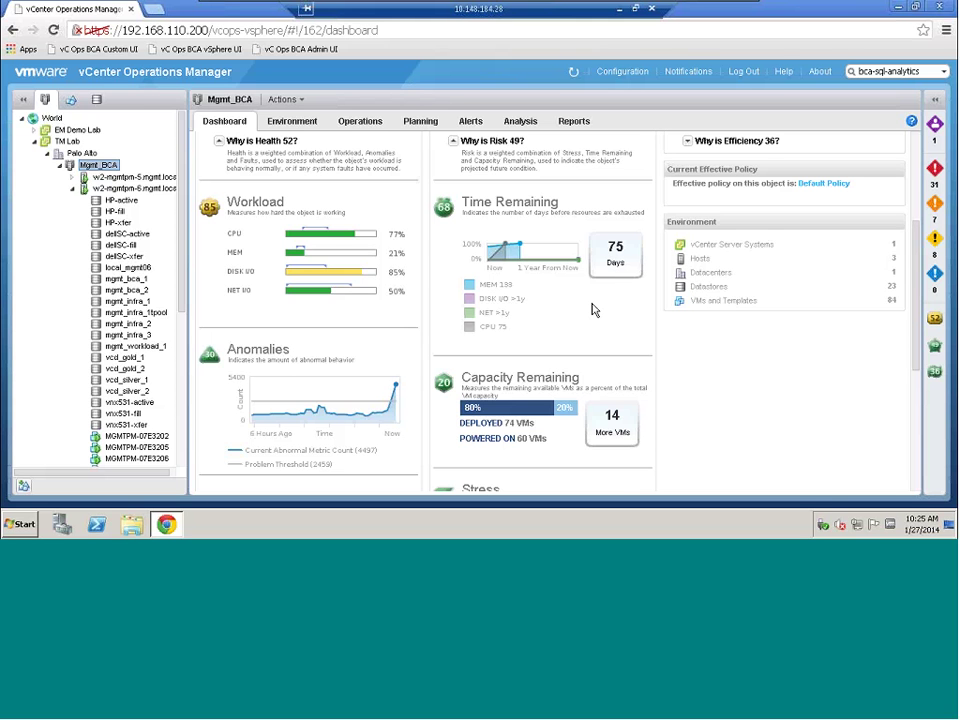
pyautogui.scroll(-1, 592, 310)
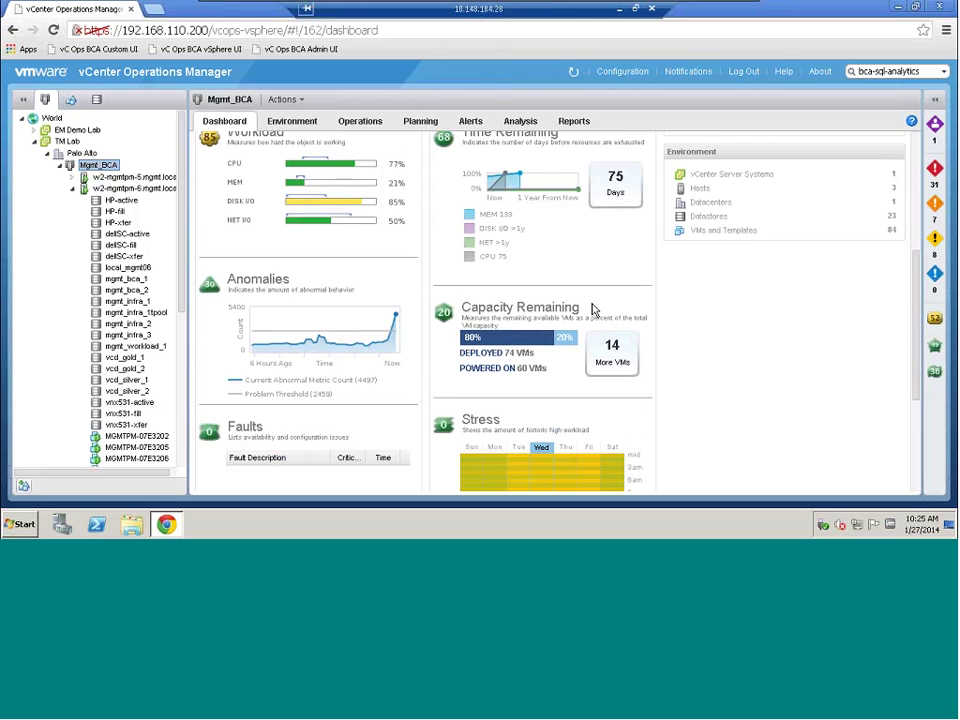
pyautogui.scroll(-1, 592, 310)
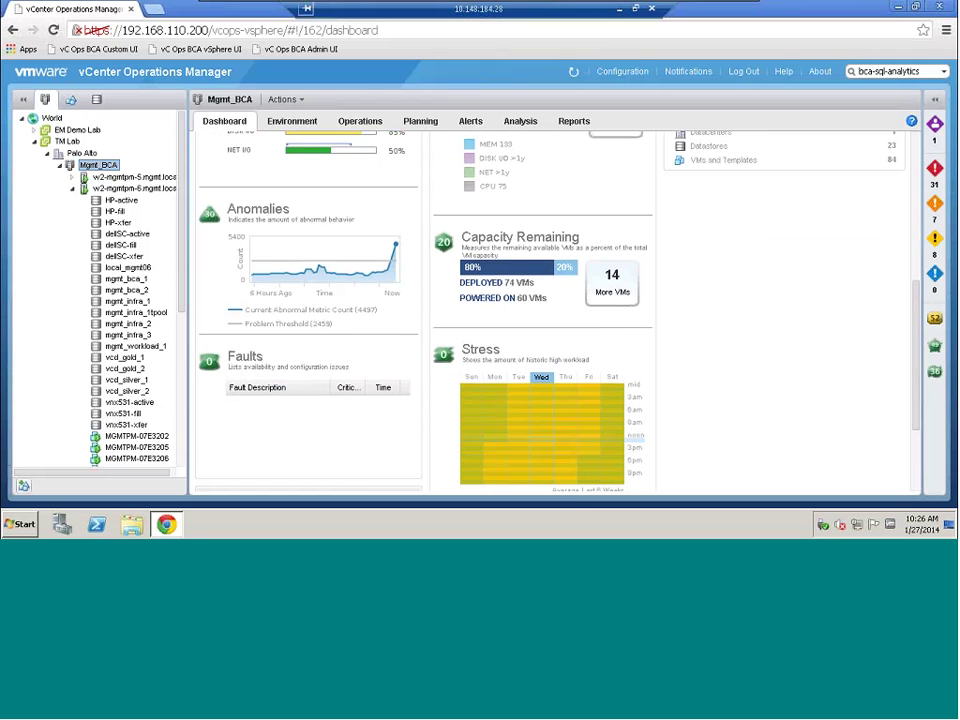
pyautogui.scroll(-2, 567, 498)
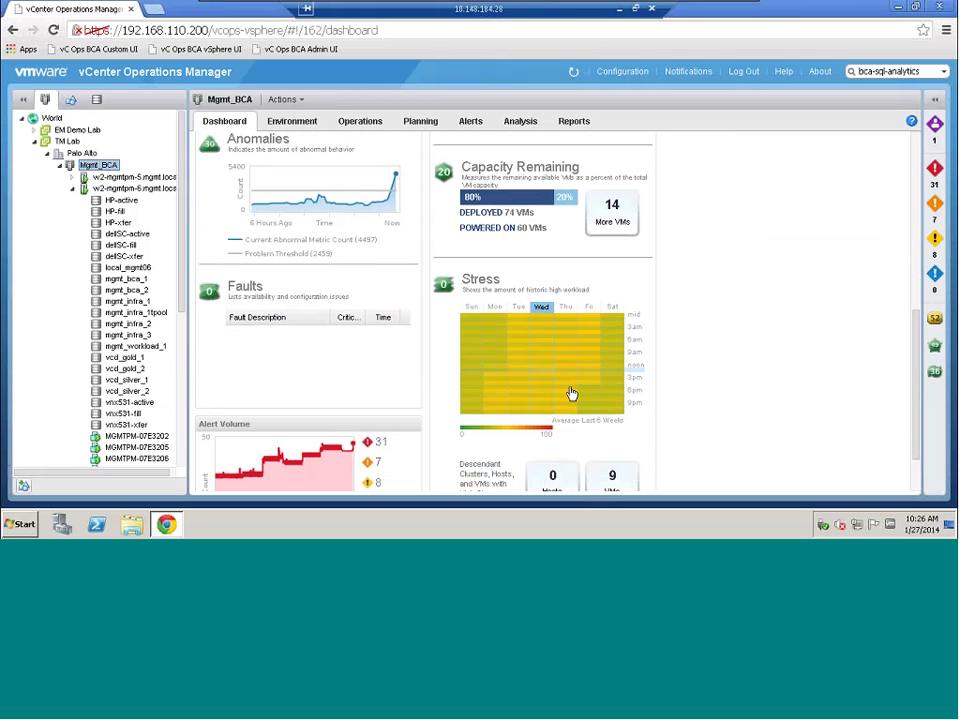
pyautogui.scroll(3, 556, 310)
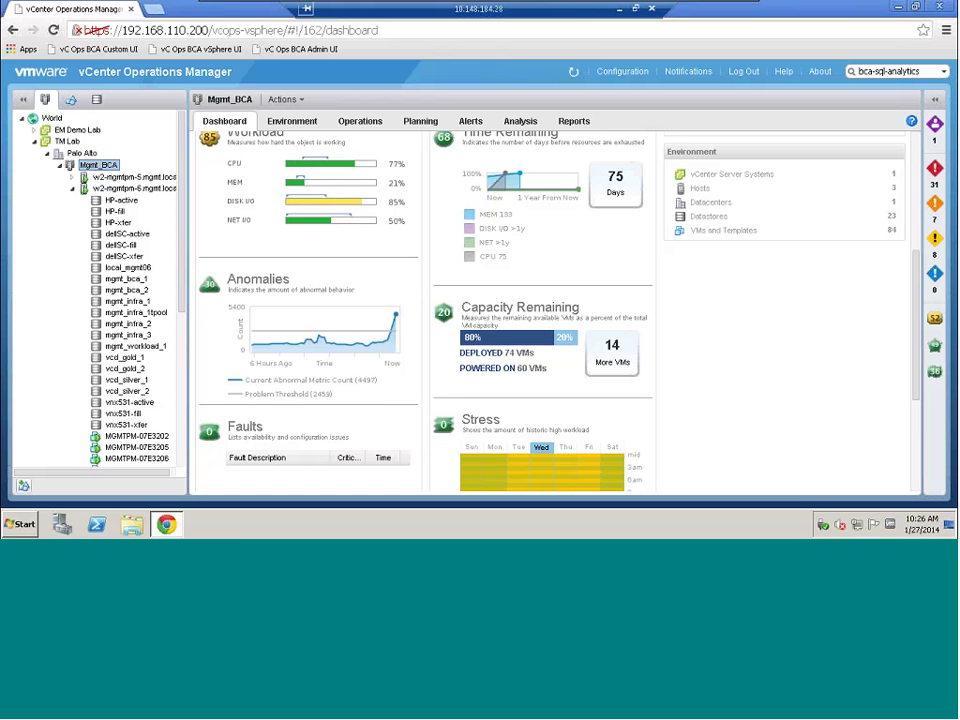
pyautogui.scroll(-1, 481, 268)
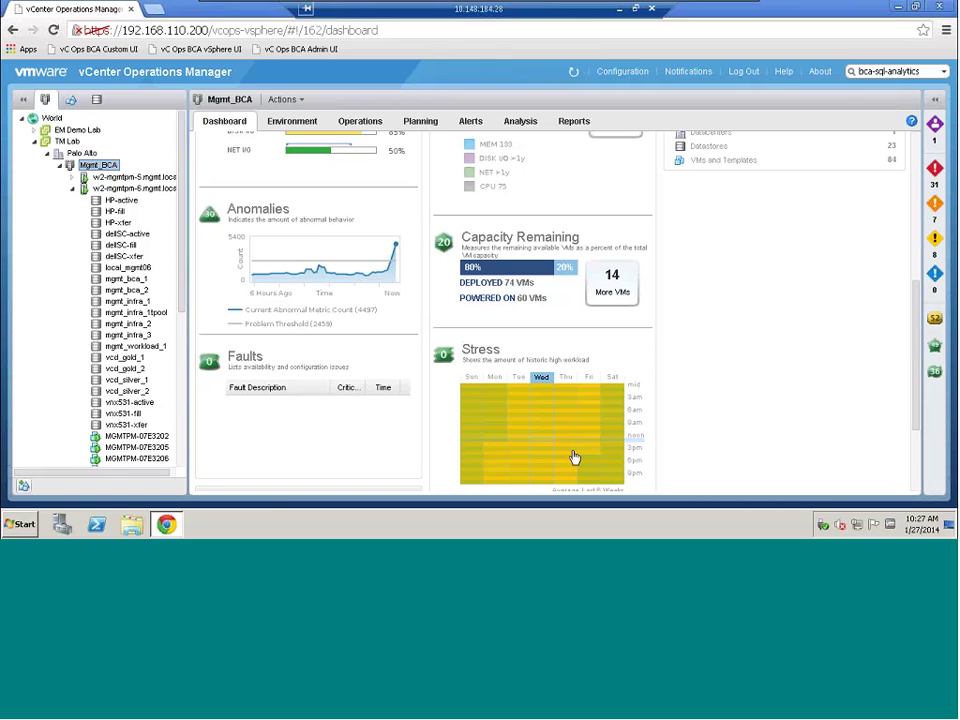
# Step: Expand the explanation of the Efficiency score and examine its Reclaimable Waste and Density sections
pyautogui.scroll(5, 575, 457)
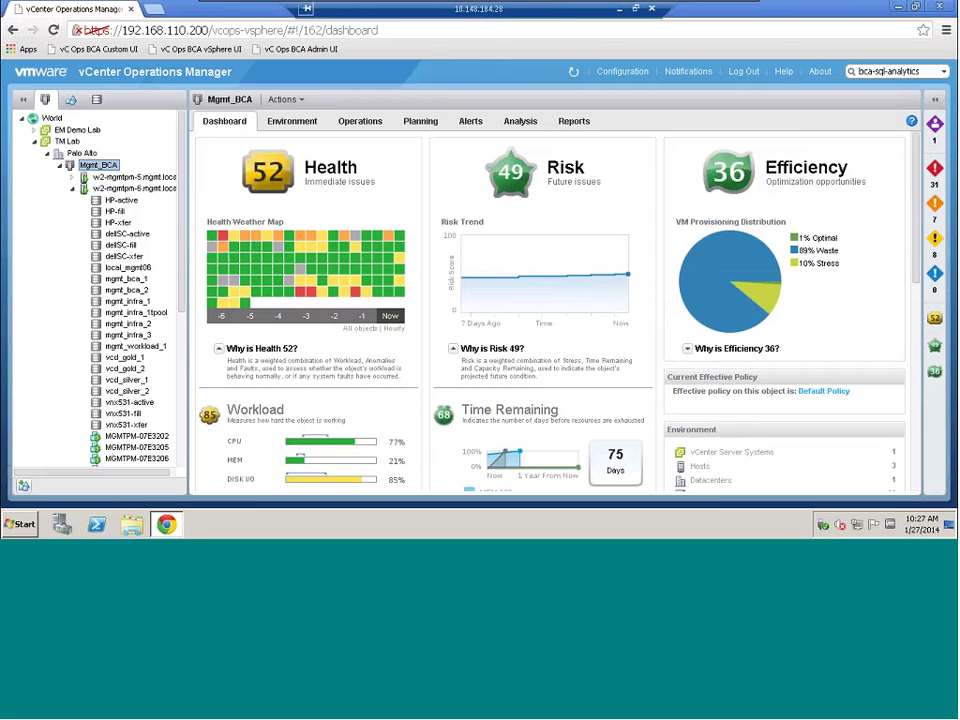
pyautogui.click(688, 349)
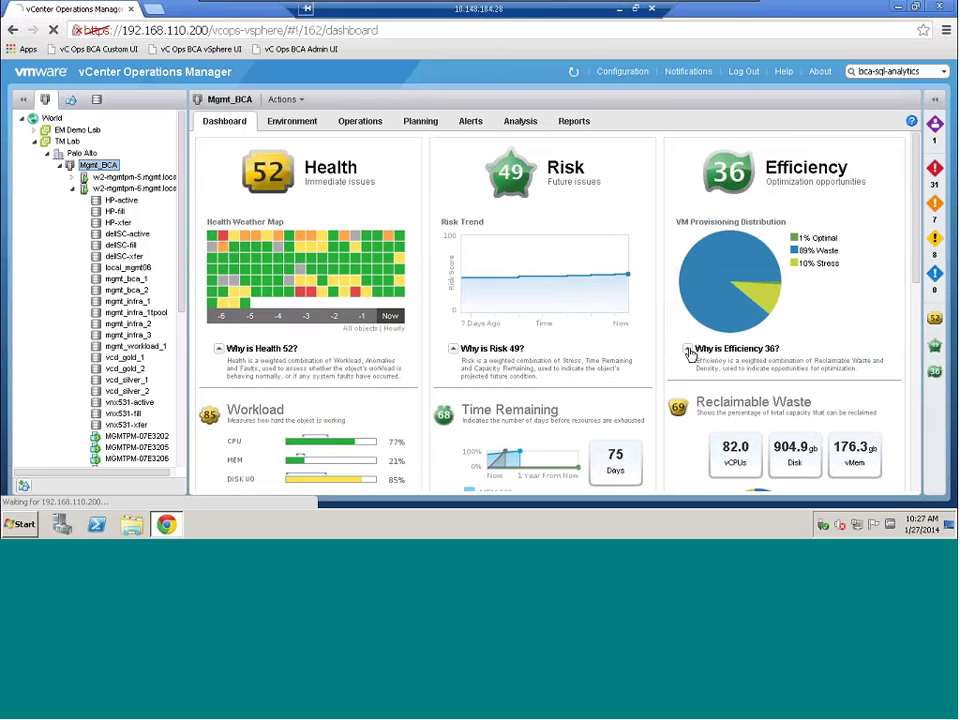
pyautogui.scroll(-3, 690, 355)
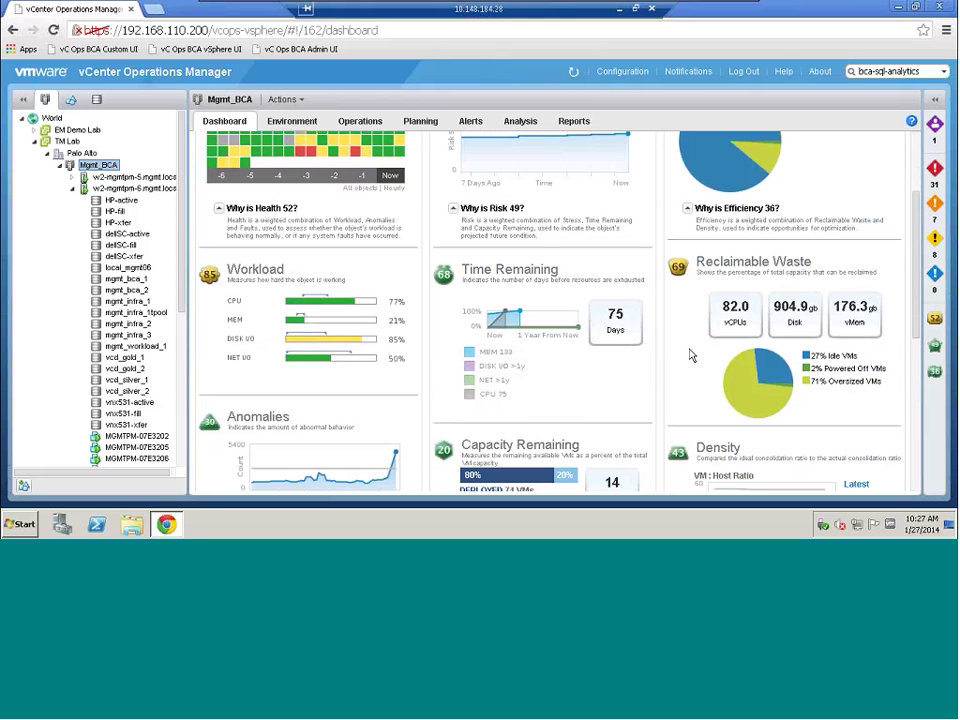
pyautogui.scroll(-2, 690, 355)
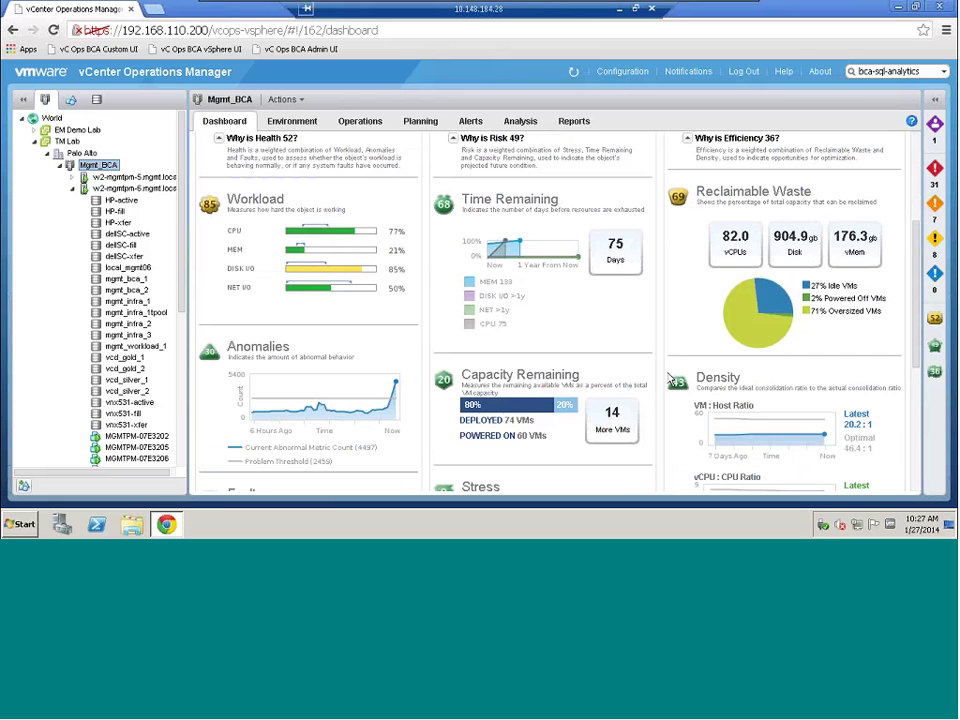
pyautogui.scroll(-2, 700, 422)
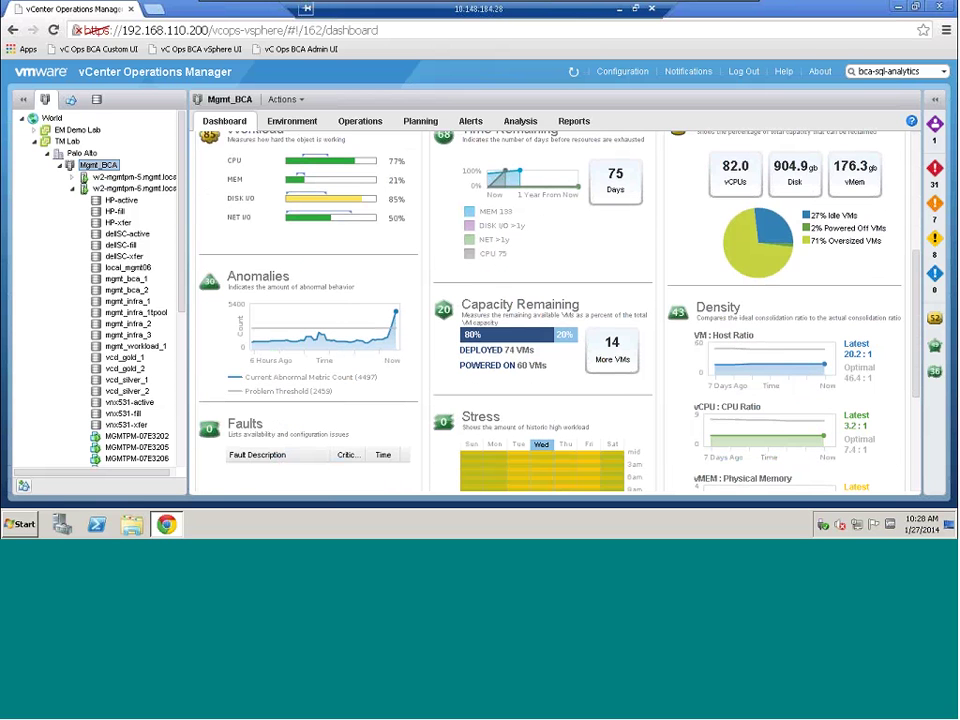
pyautogui.scroll(-2, 677, 390)
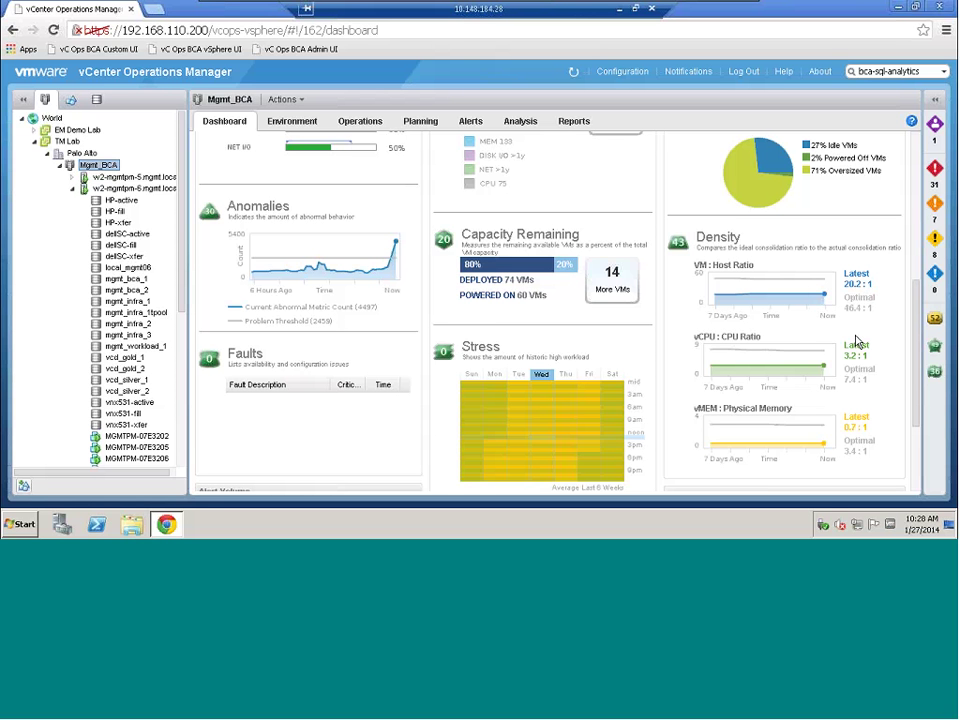
# Step: Review the VM Provisioning Distribution together with the Reclaimable Waste figures and the VM-to-host density ratio
pyautogui.scroll(5, 857, 343)
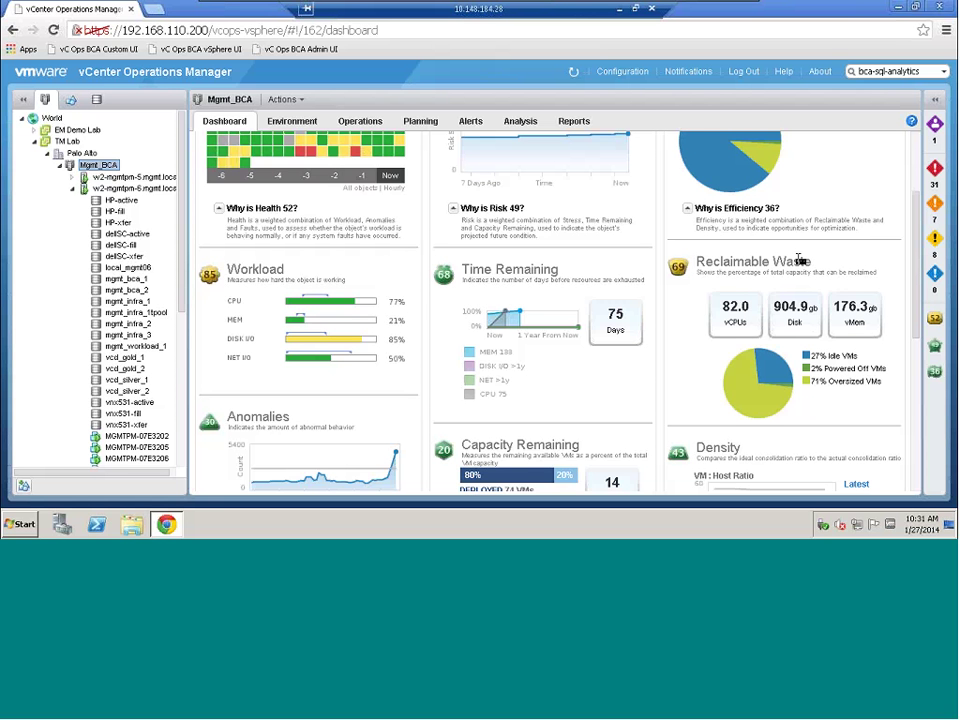
pyautogui.scroll(3, 800, 260)
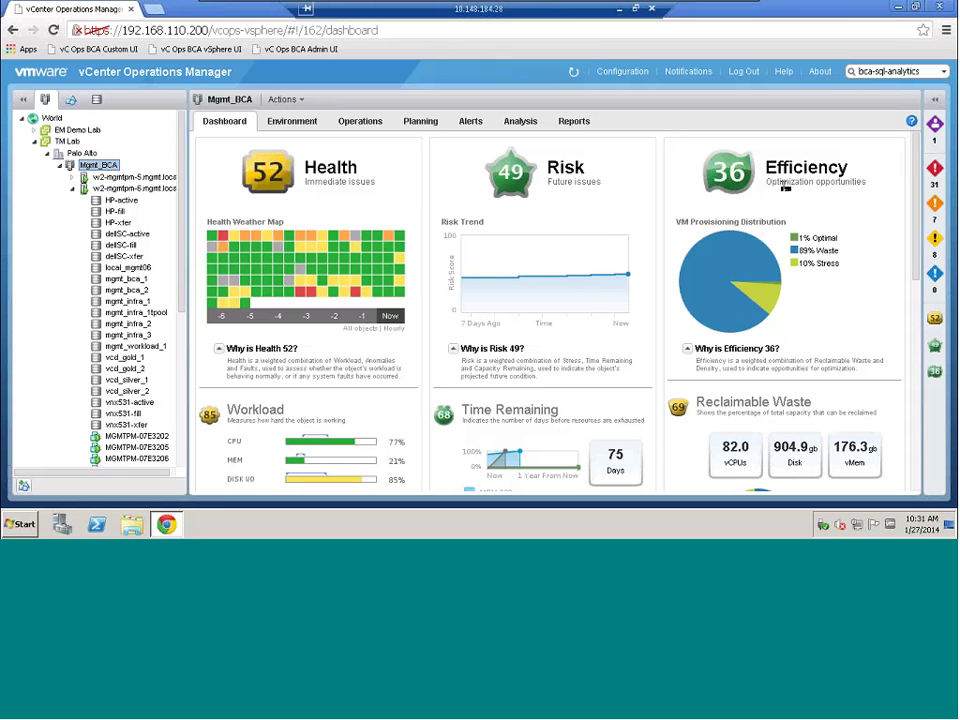
pyautogui.scroll(-2, 785, 186)
pyautogui.scroll(-2, 785, 190)
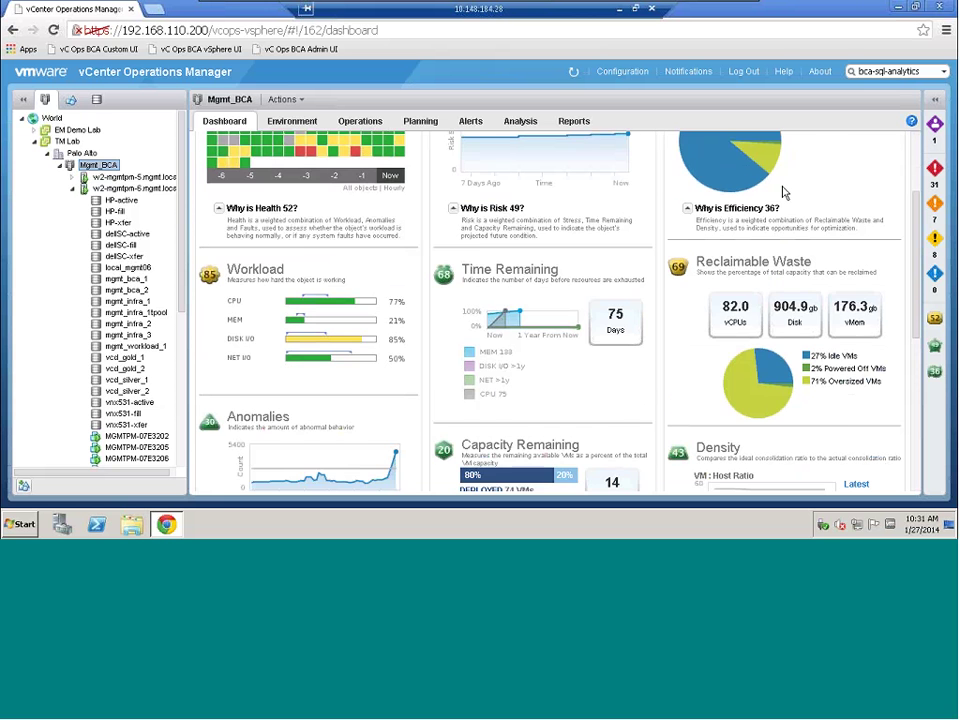
pyautogui.scroll(-2, 785, 193)
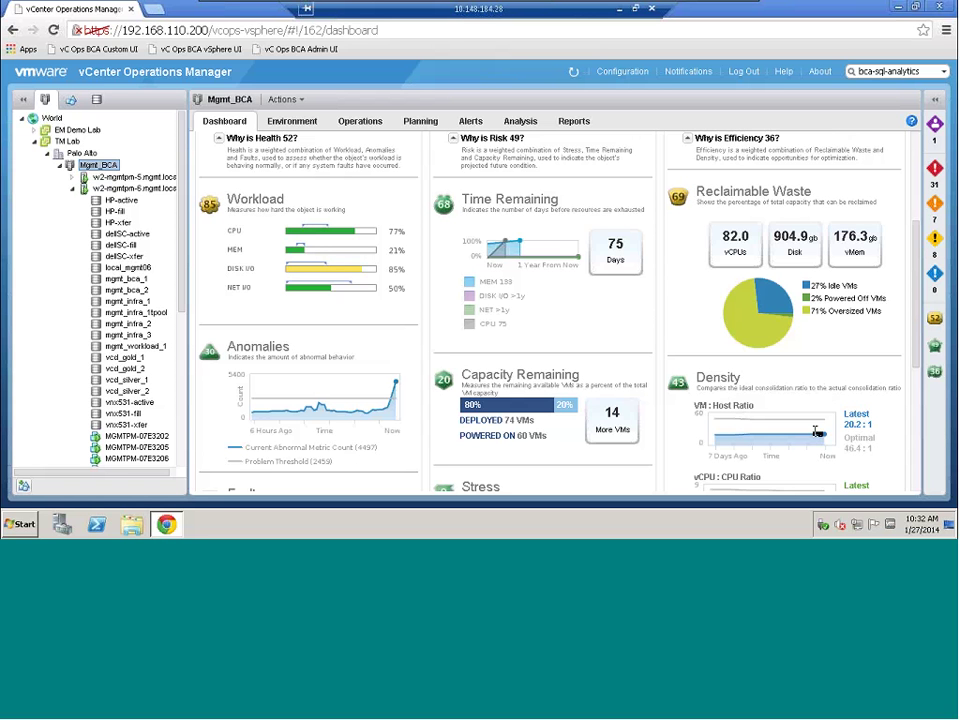
pyautogui.scroll(5, 815, 438)
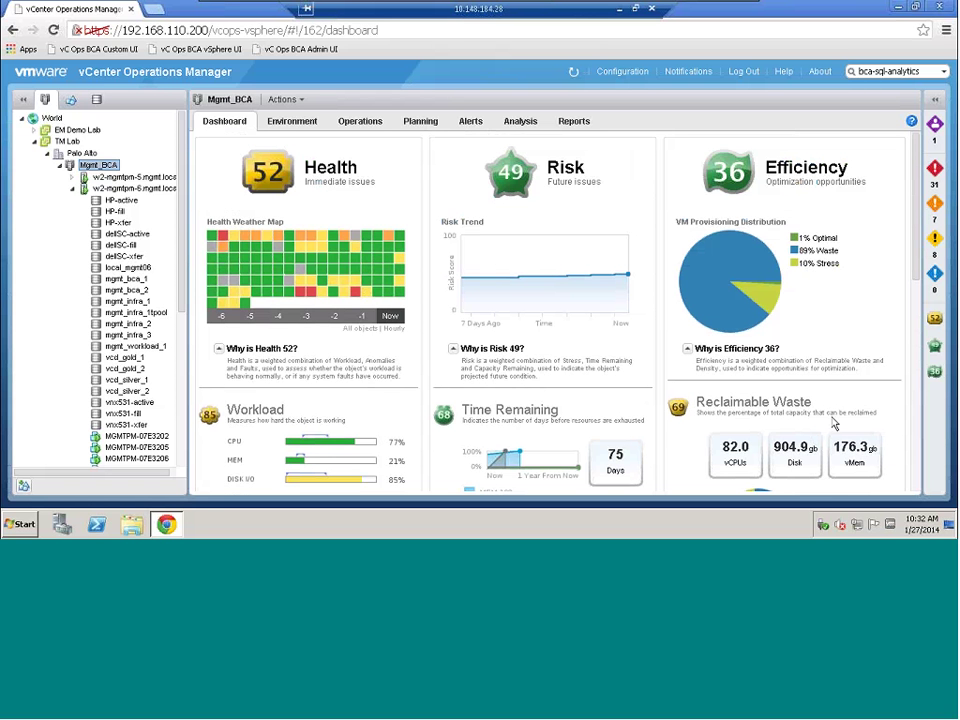
# Step: Review the Time Remaining, Capacity Remaining, Stress and Density sections beneath the cluster's Risk and Efficiency scores
pyautogui.scroll(-1, 833, 424)
pyautogui.scroll(-2, 833, 424)
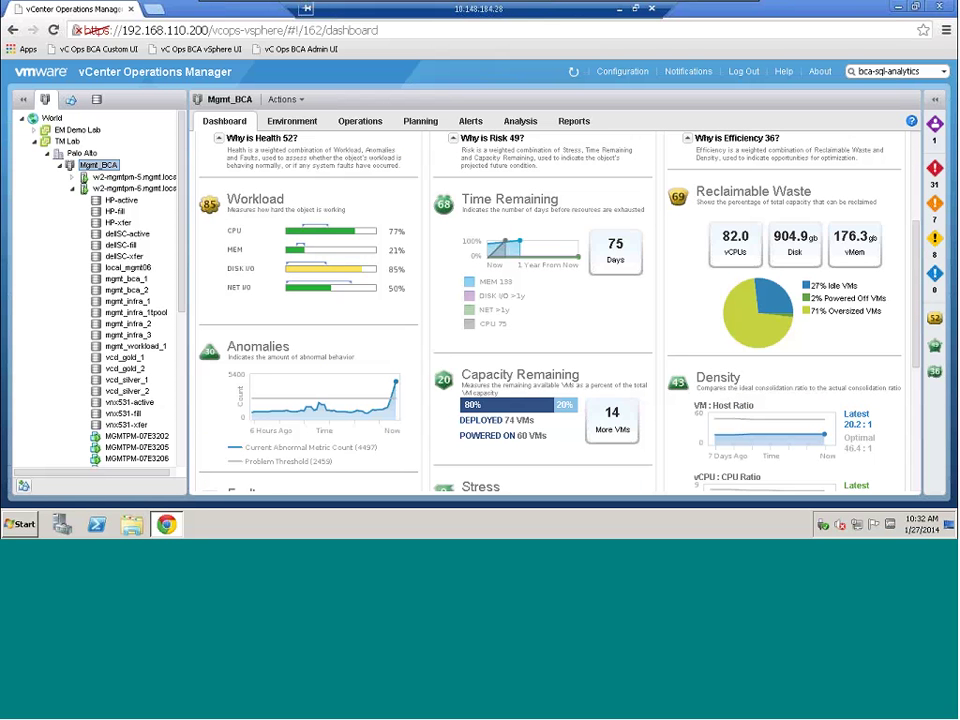
pyautogui.scroll(4, 560, 210)
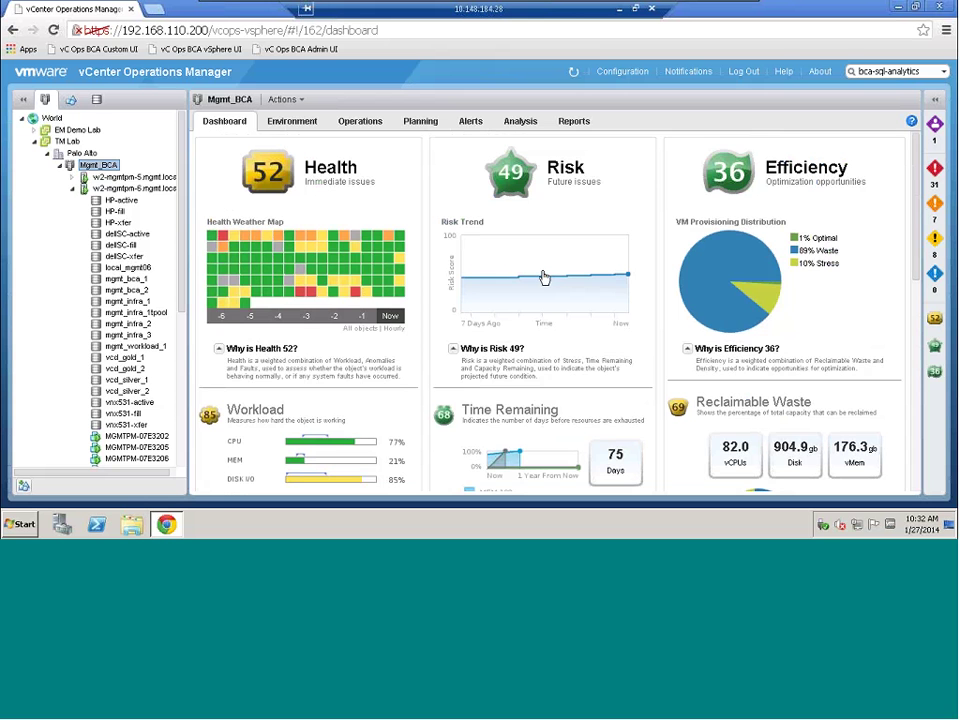
pyautogui.scroll(-1, 543, 277)
pyautogui.scroll(-3, 544, 255)
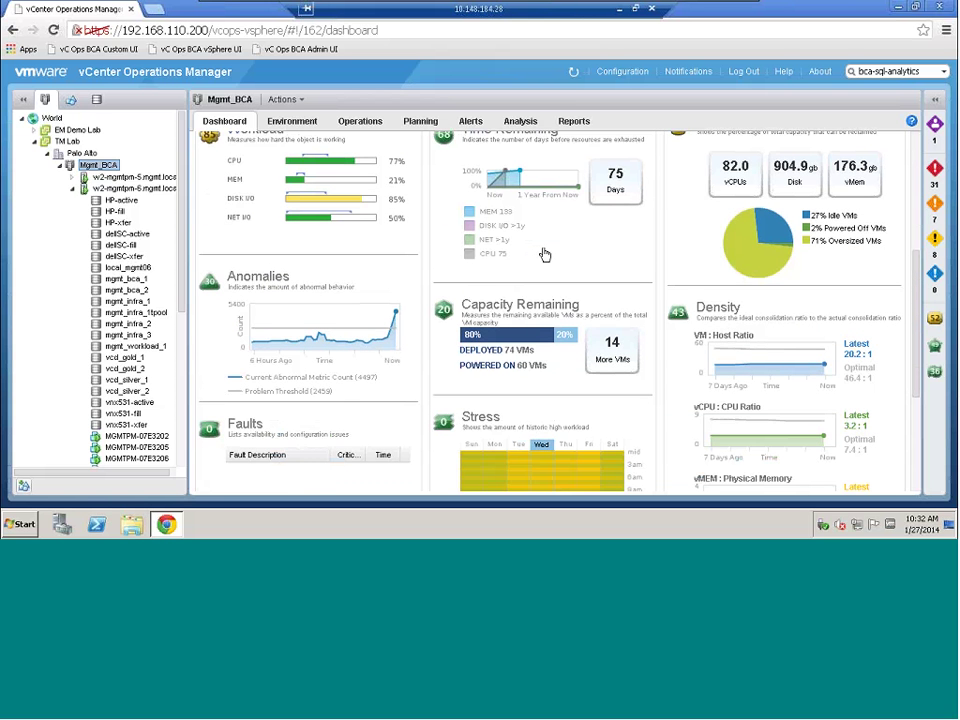
pyautogui.scroll(-1, 545, 255)
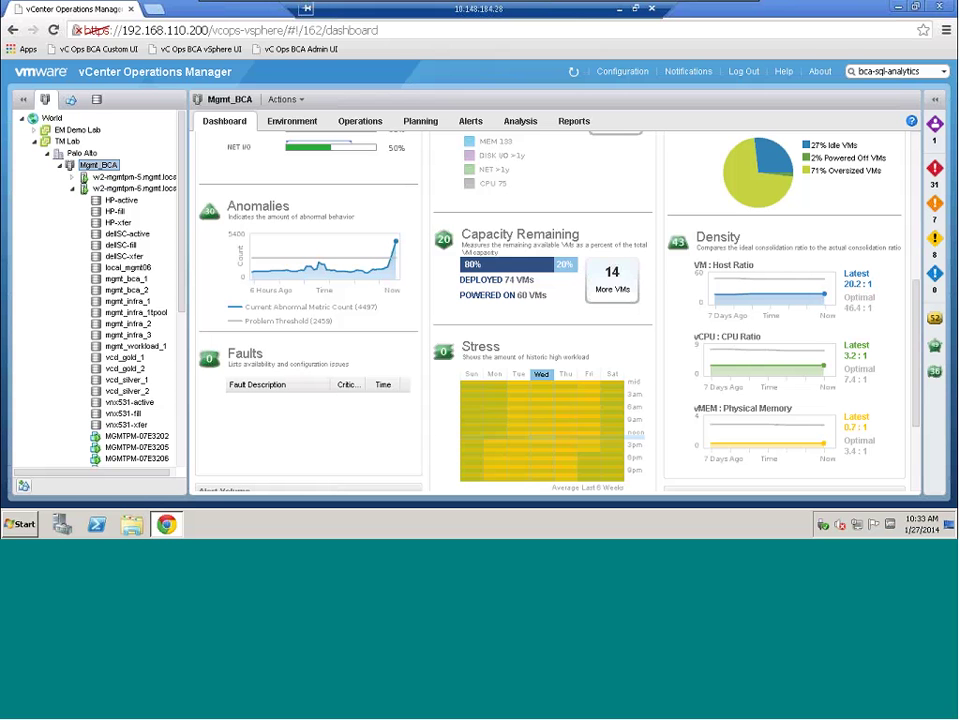
pyautogui.scroll(5, 513, 446)
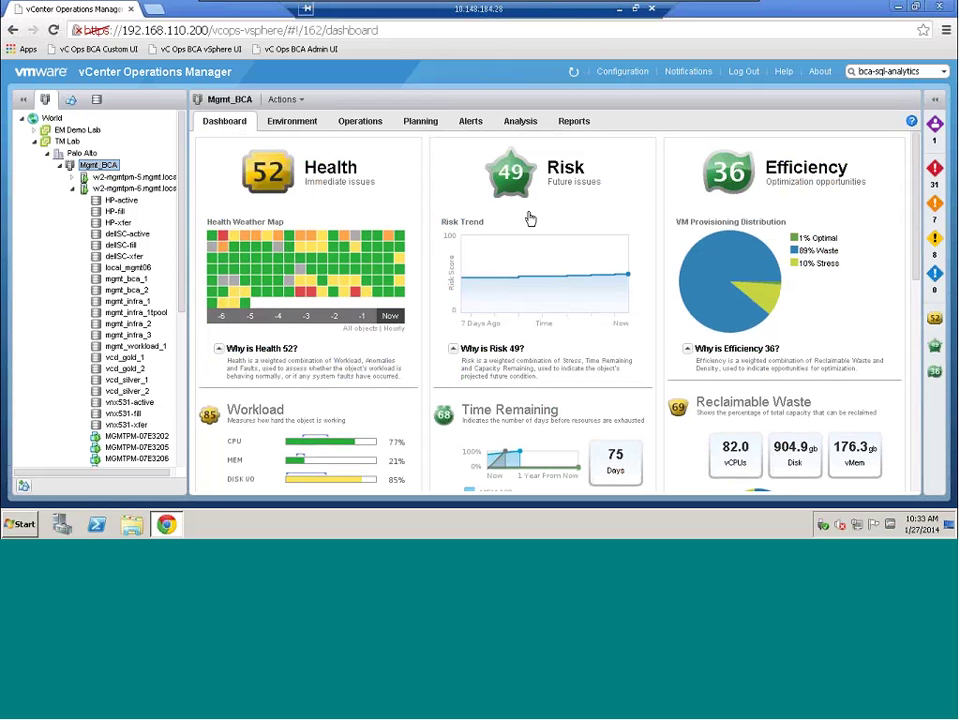
# Step: Compare the Workload, Anomalies and Faults sections of the Health score with the breakdowns of the other two scores
pyautogui.scroll(-3, 522, 371)
pyautogui.scroll(-5, 243, 350)
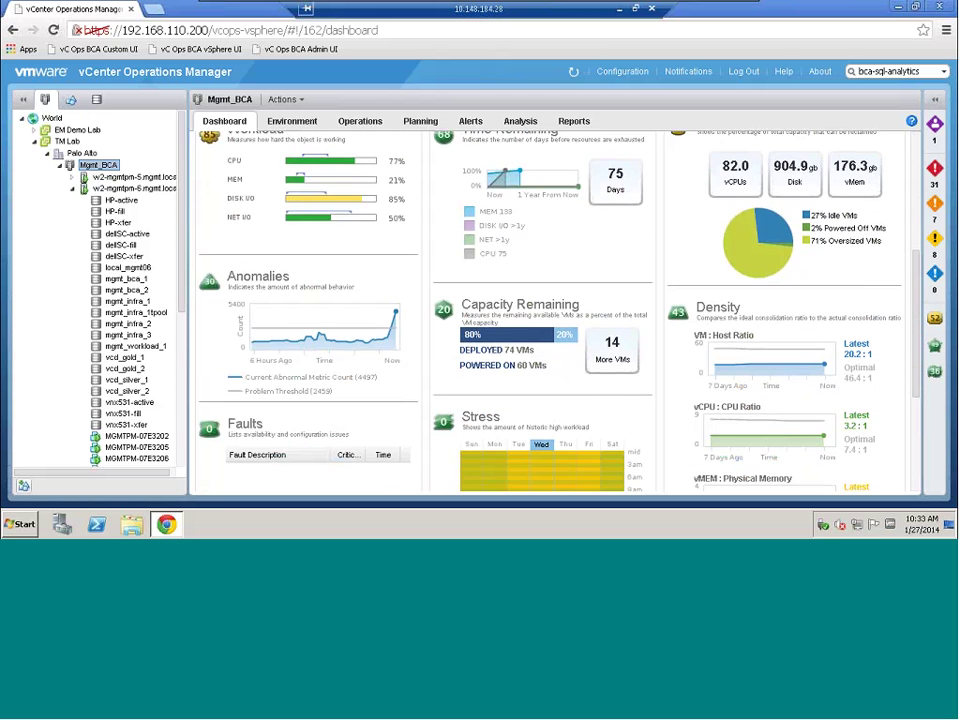
pyautogui.scroll(-1, 260, 372)
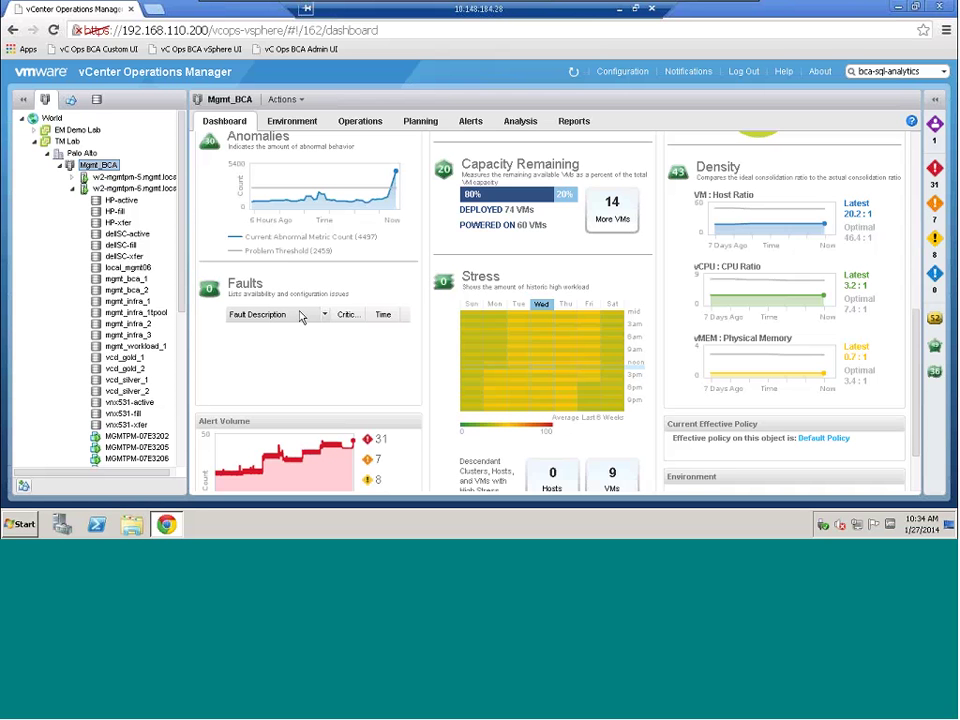
pyautogui.scroll(10, 300, 316)
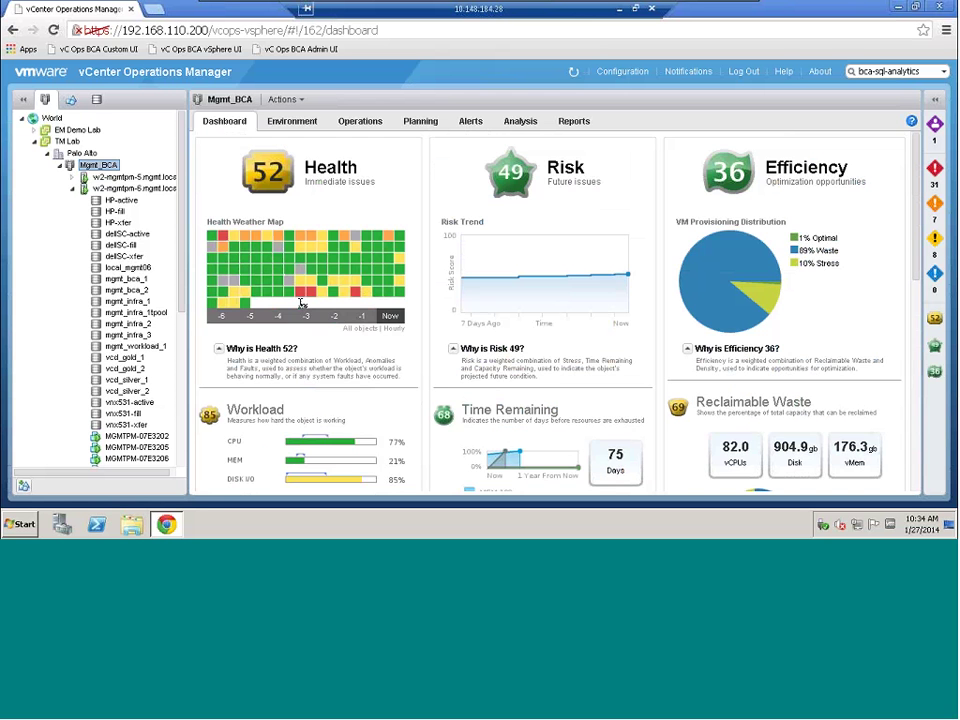
pyautogui.scroll(-3, 258, 450)
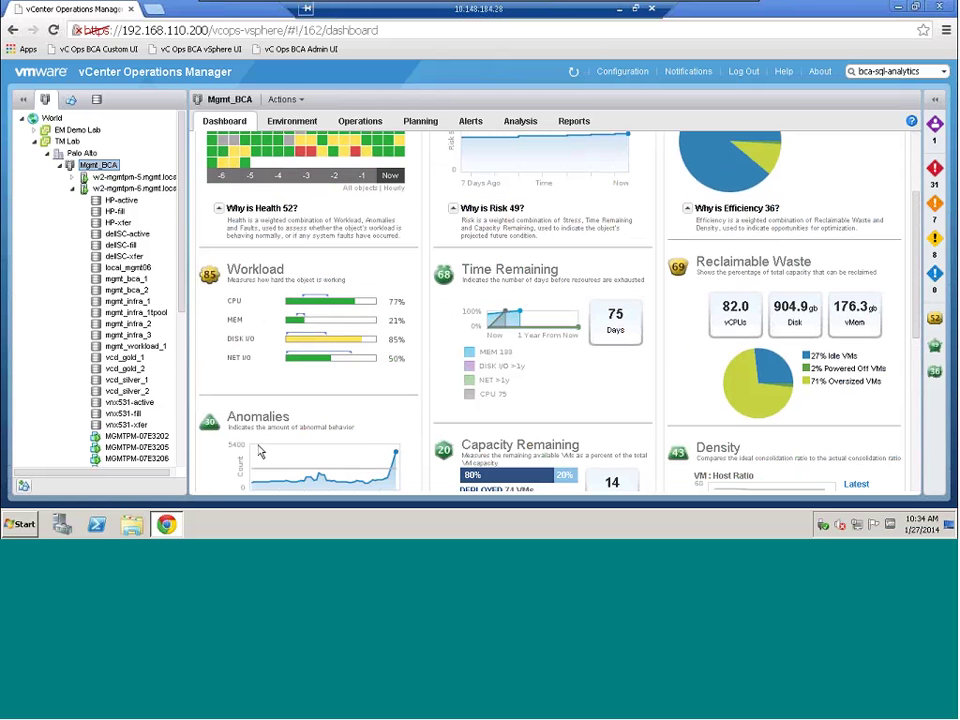
pyautogui.scroll(-2, 240, 326)
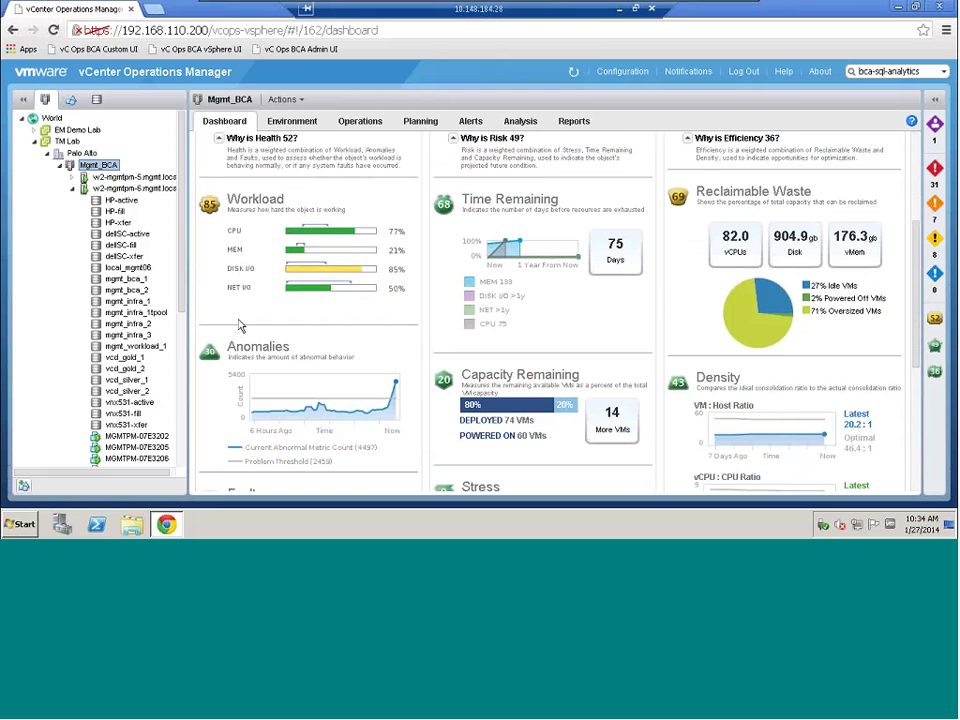
pyautogui.scroll(-2, 240, 325)
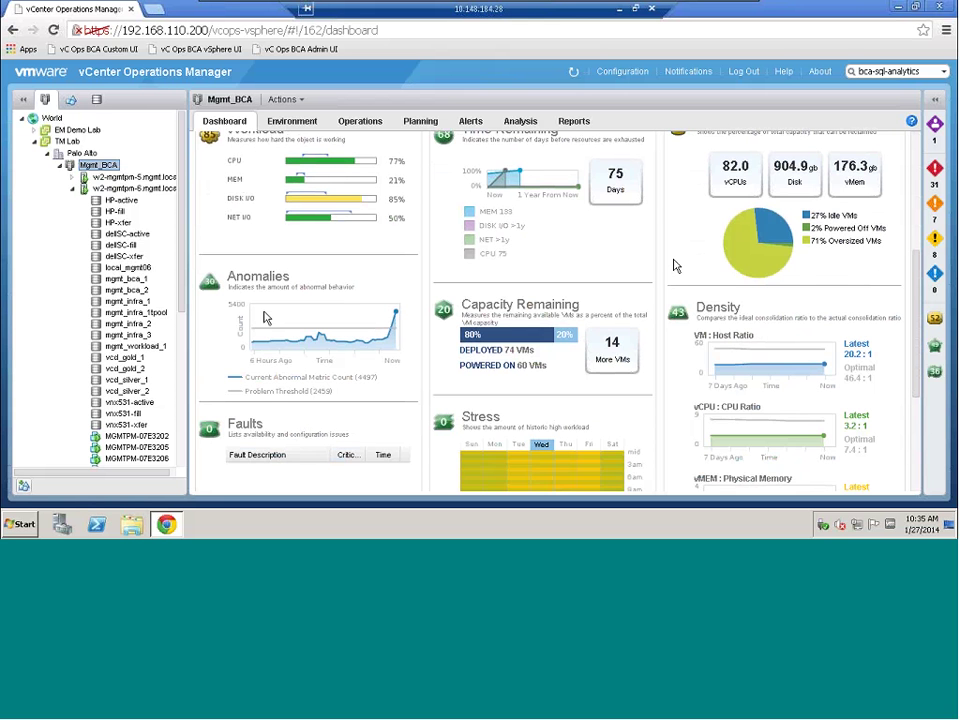
pyautogui.scroll(1, 675, 265)
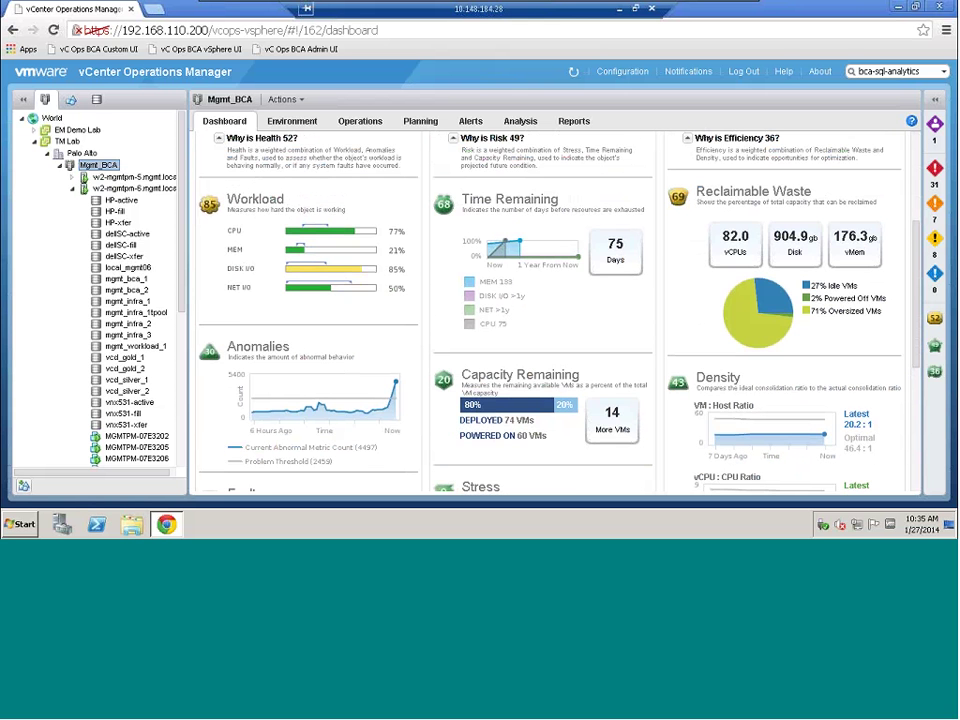
pyautogui.scroll(1, 265, 318)
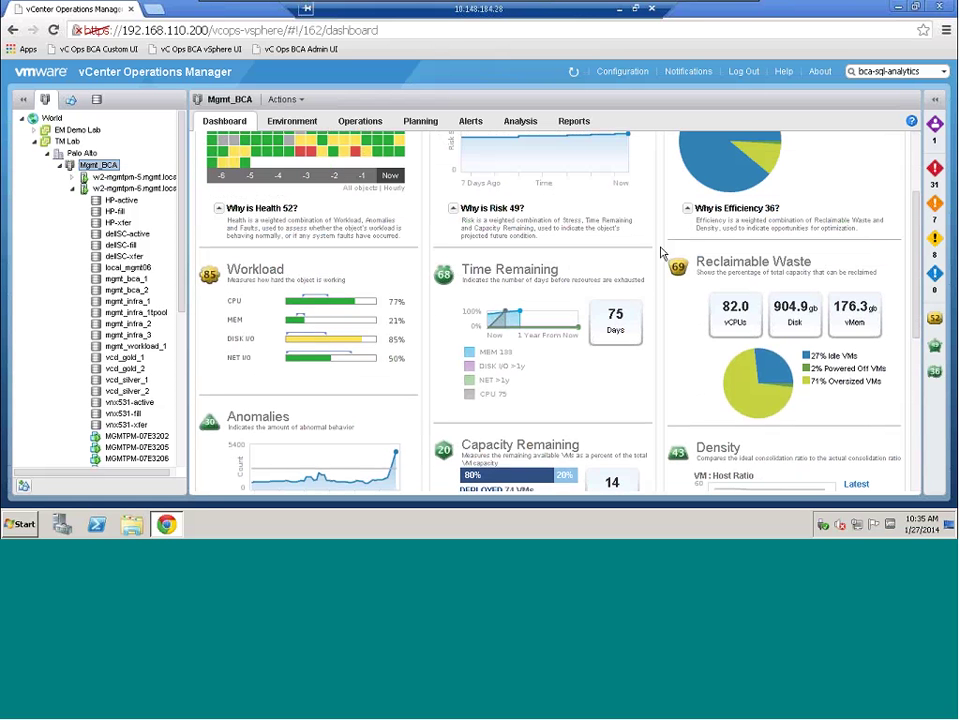
# Step: Show the environment overview for Mgmt_BCA and inspect the health details of its cluster, hosts and VMs
pyautogui.click(292, 121)
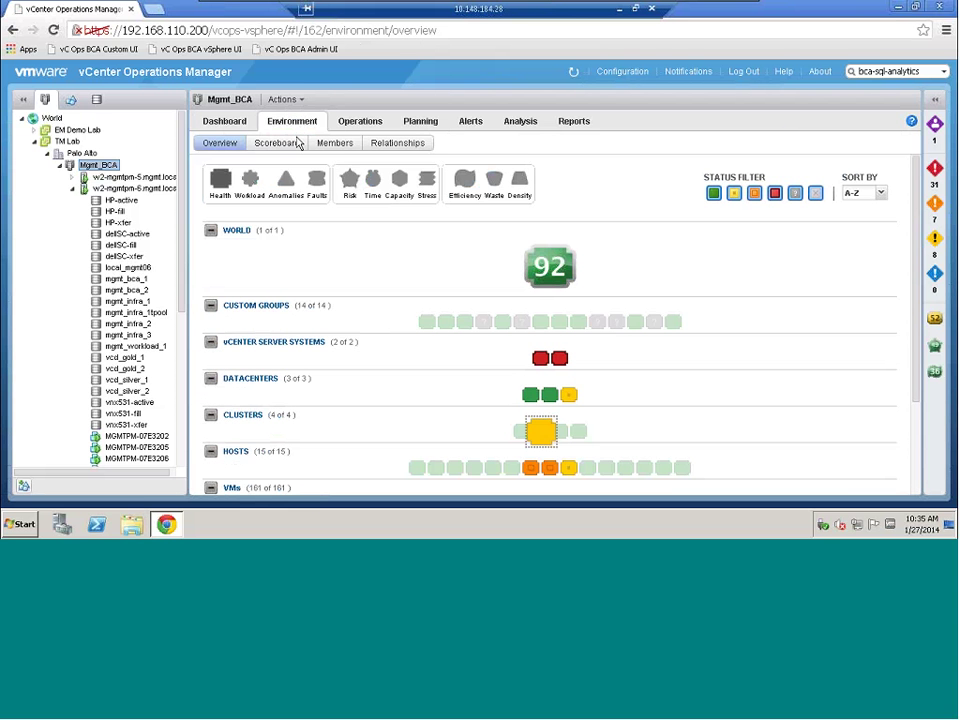
pyautogui.scroll(-2, 352, 391)
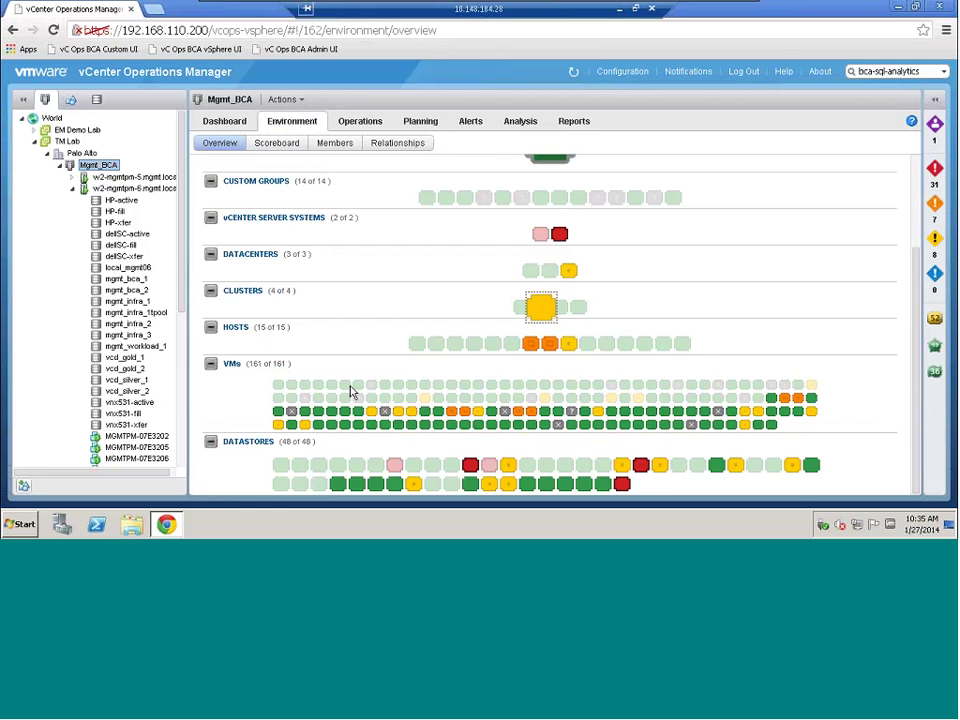
pyautogui.moveTo(364, 428)
pyautogui.moveTo(545, 424)
pyautogui.moveTo(546, 308)
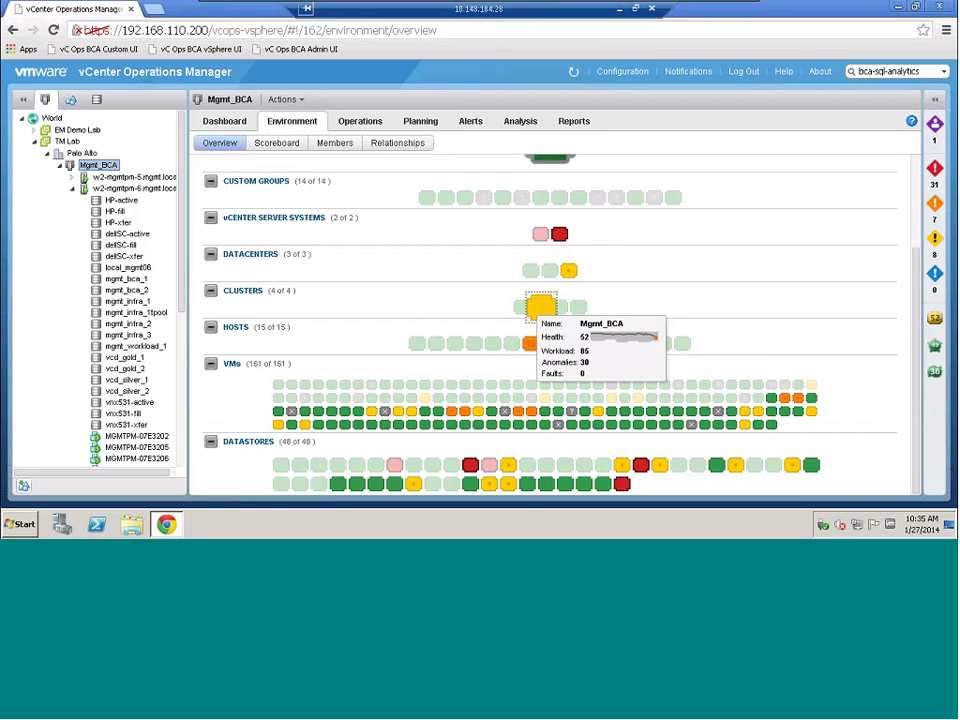
pyautogui.moveTo(577, 313)
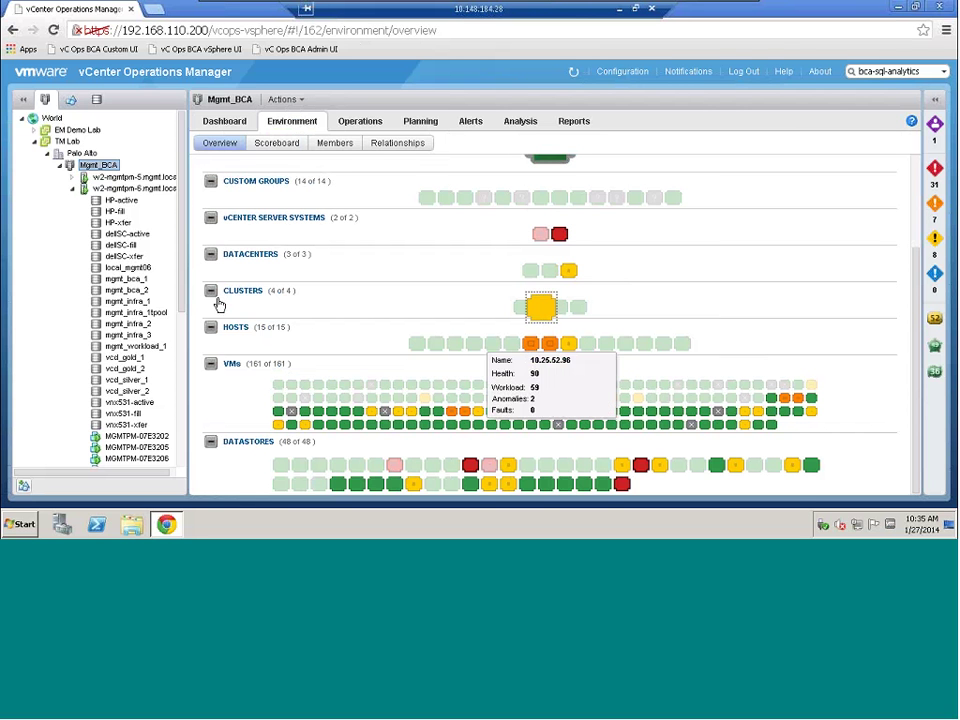
# Step: Collapse the inventory tree to widen the environment overview and inspect the VM health statuses
pyautogui.click(25, 103)
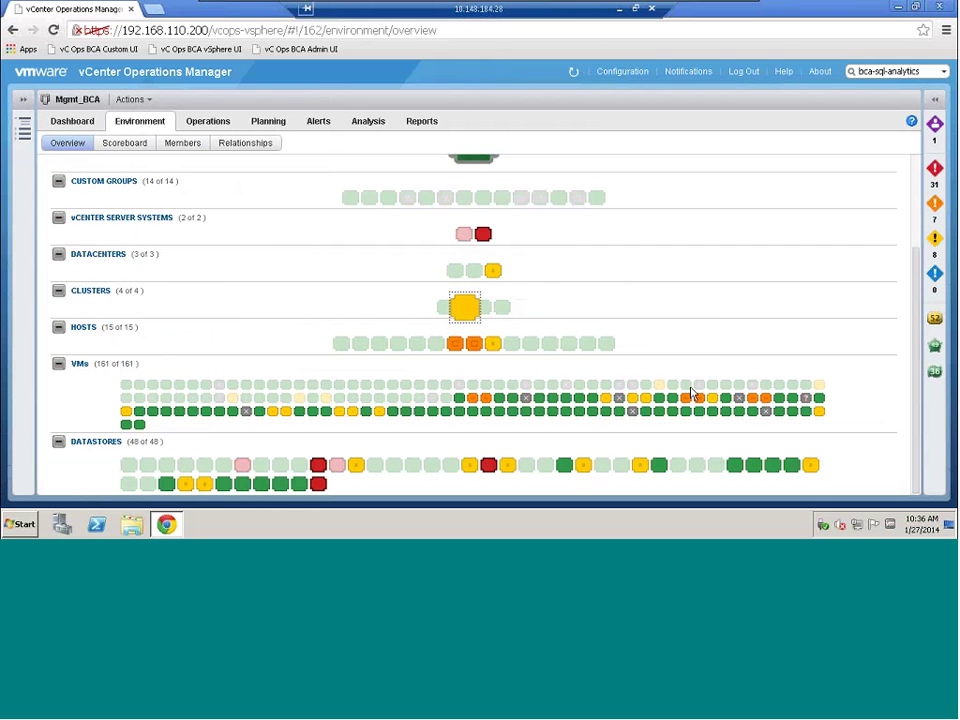
pyautogui.moveTo(688, 401)
pyautogui.scroll(3, 216, 319)
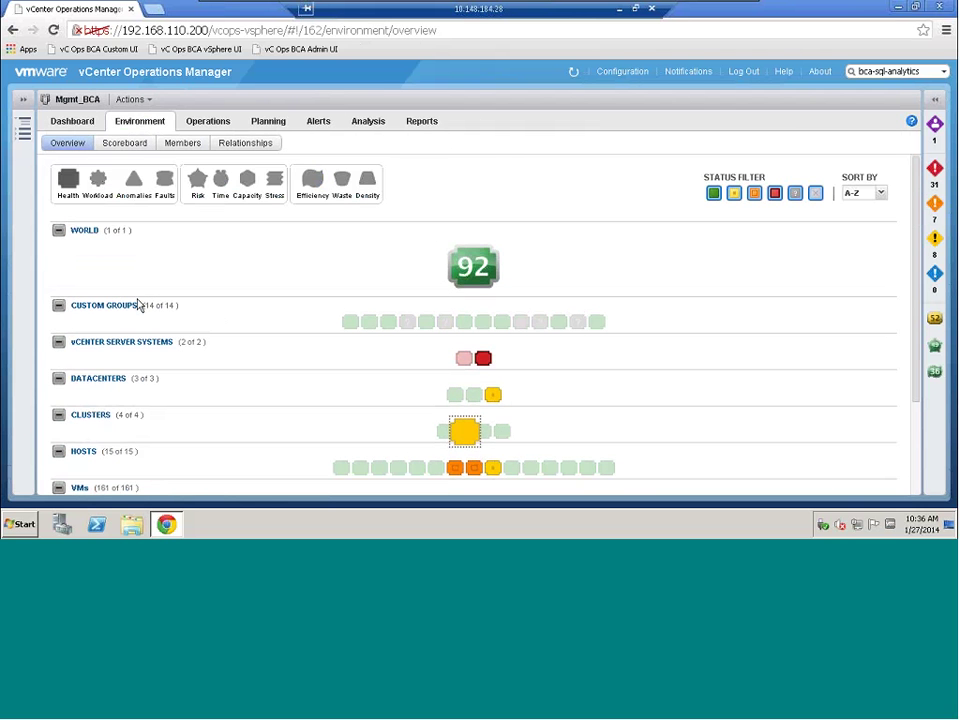
# Step: Switch the environment overview through the Risk, Time, Efficiency and Workload values
pyautogui.click(197, 183)
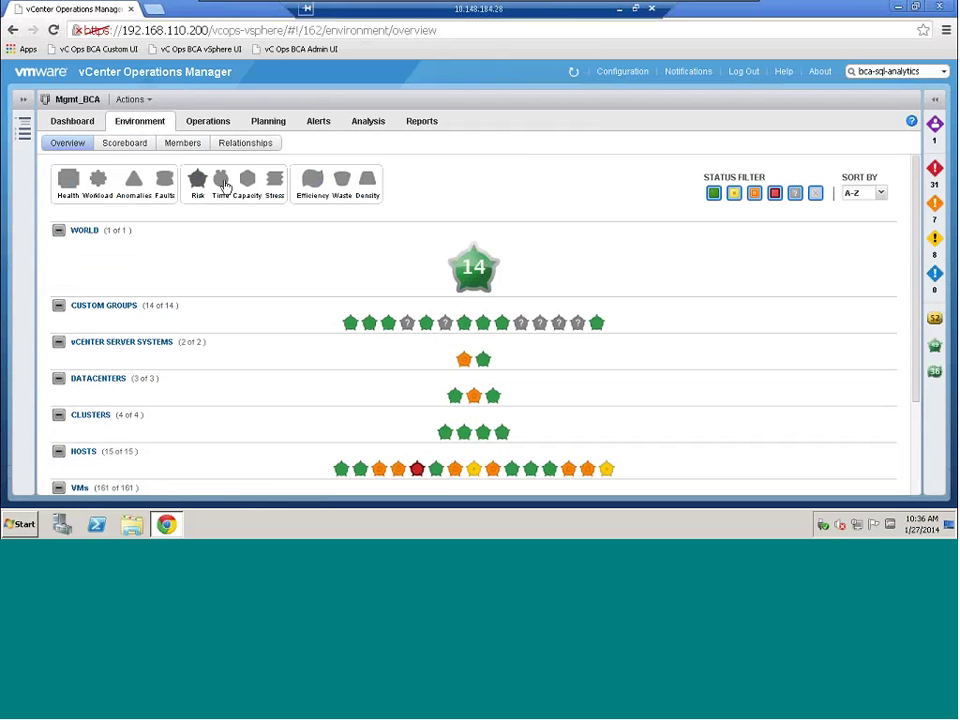
pyautogui.click(220, 182)
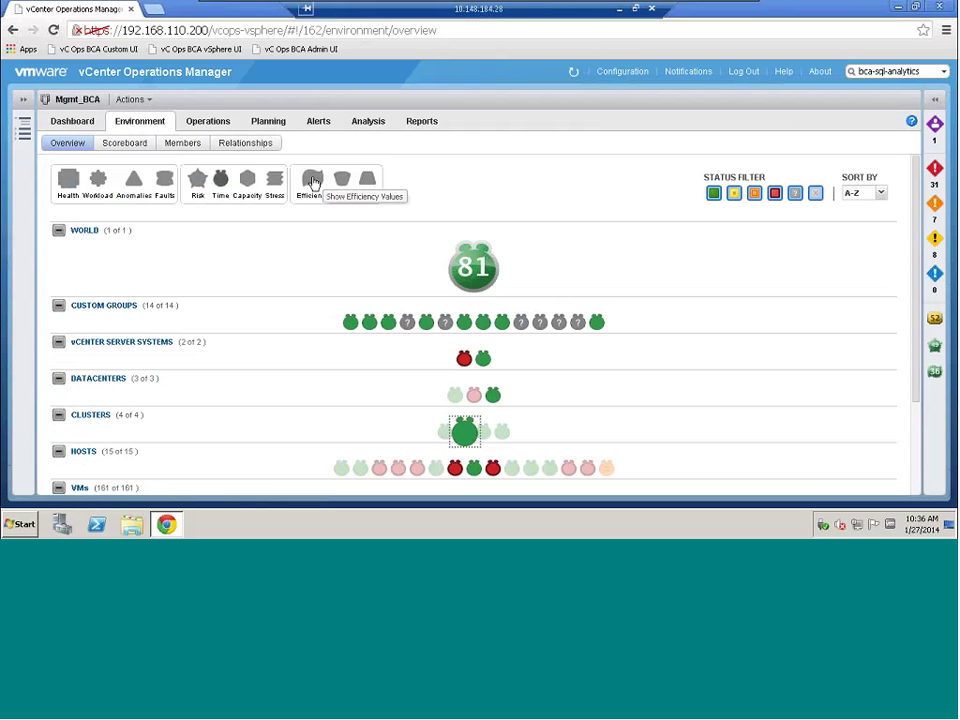
pyautogui.click(311, 179)
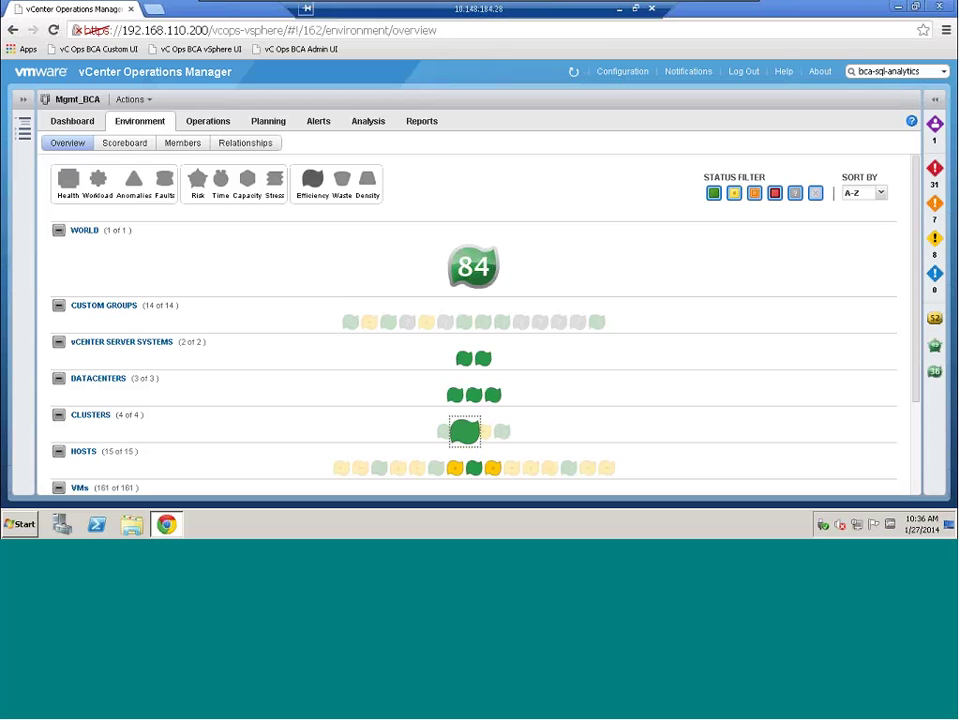
pyautogui.click(98, 180)
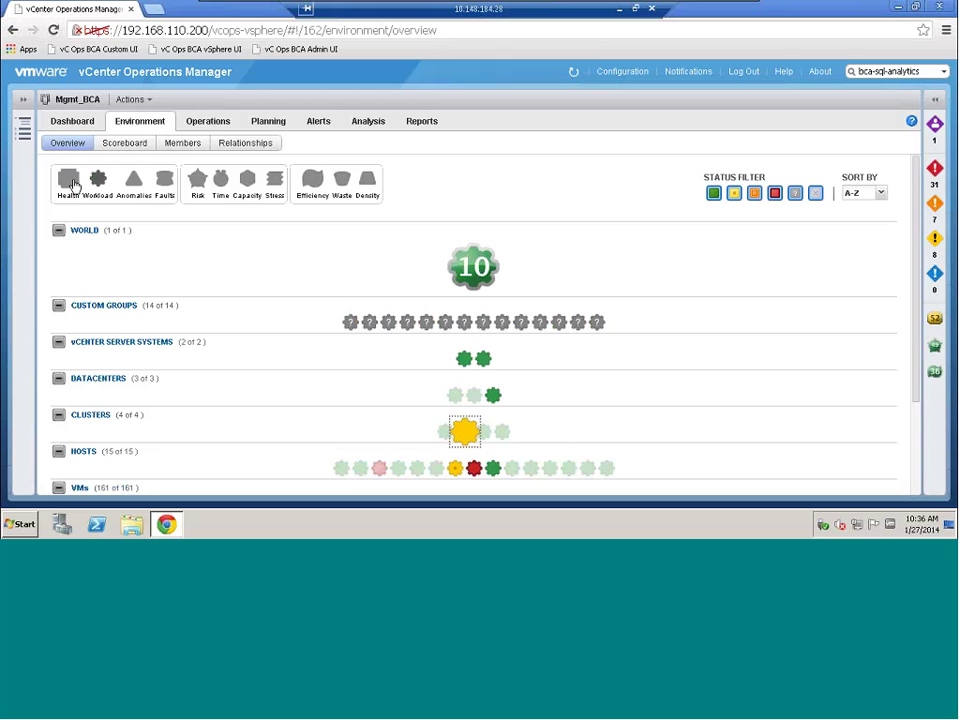
# Step: Compare the workload status of the objects related to the Mgmt_Infra cluster with those related to Mgmt_BCA
pyautogui.scroll(-2, 255, 368)
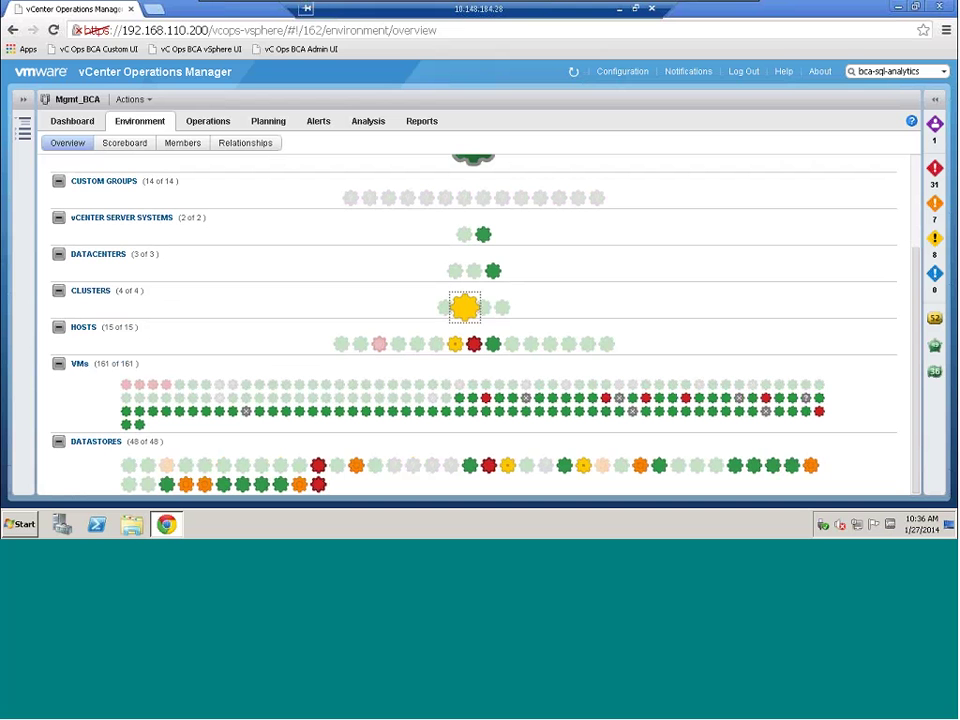
pyautogui.click(501, 311)
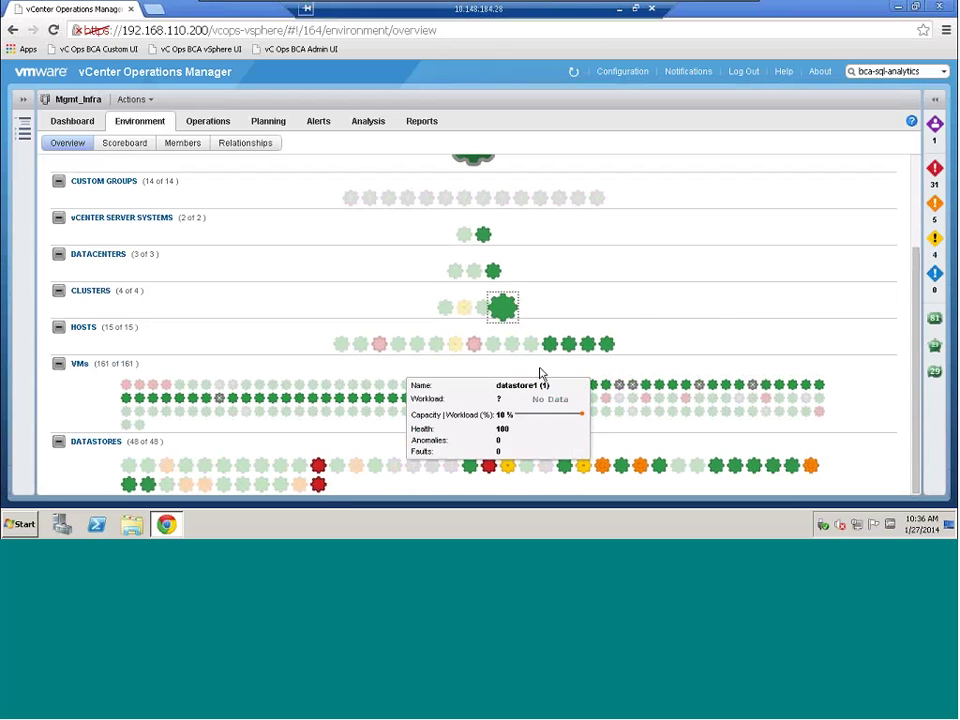
pyautogui.click(466, 310)
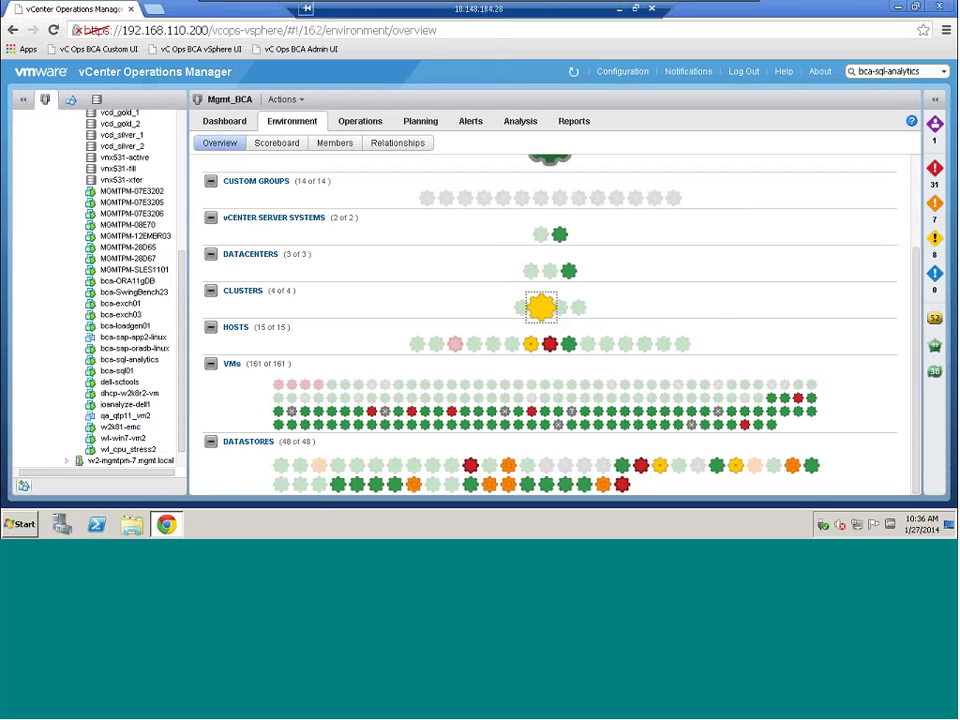
# Step: Select the bca-sql-analytics VM in the inventory tree and show its dashboard
pyautogui.click(127, 360)
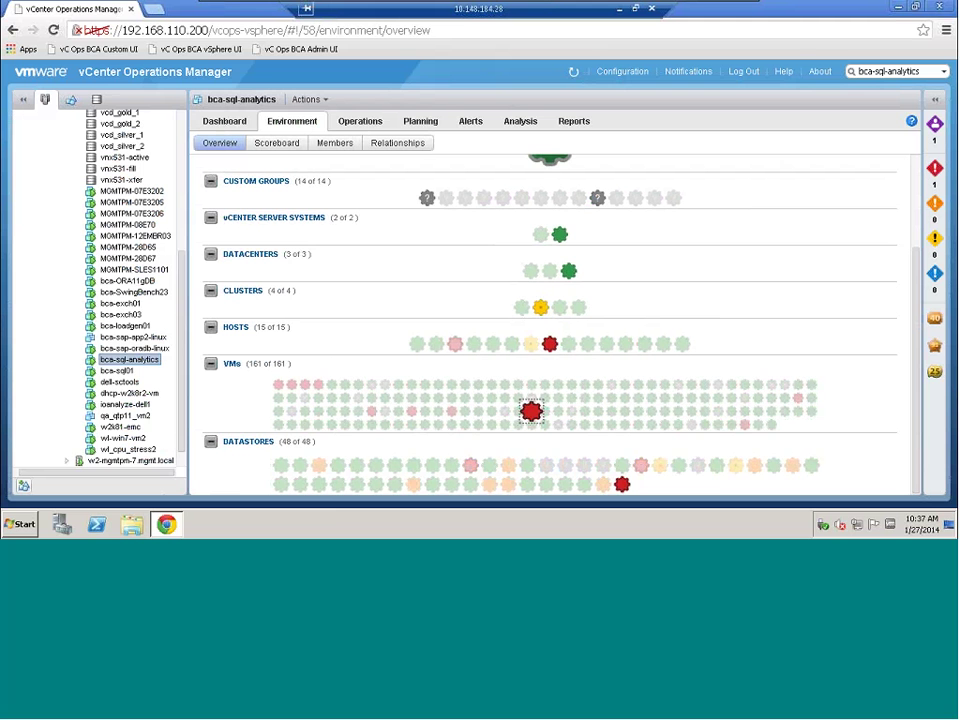
pyautogui.moveTo(532, 412)
pyautogui.click(224, 124)
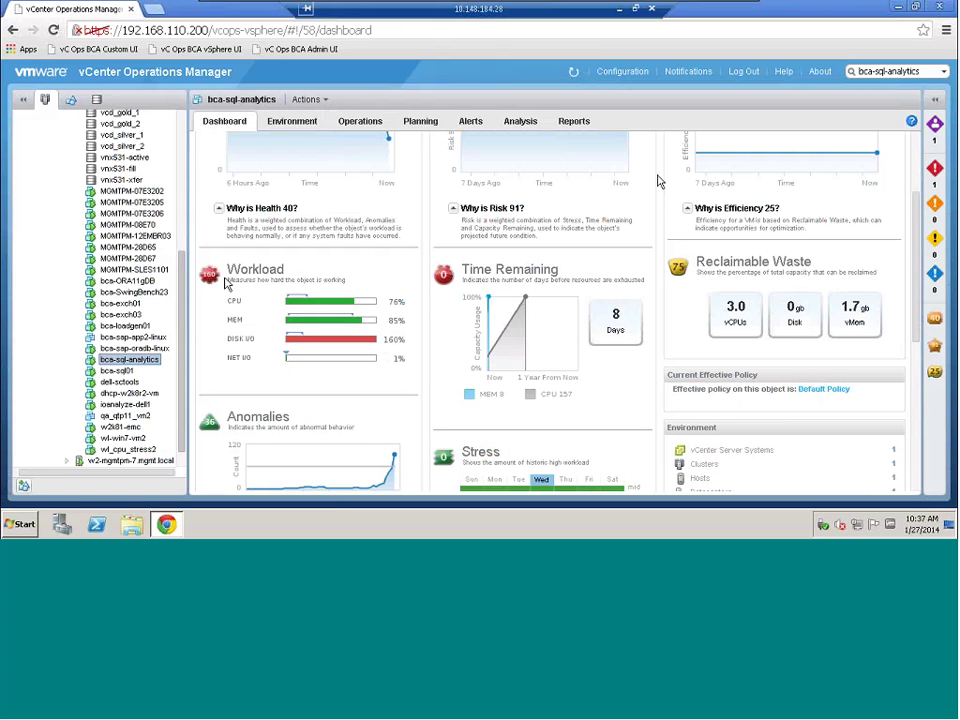
# Step: Show the operations details of bca-sql-analytics and examine its Disk I/O workload and key metrics
pyautogui.click(292, 121)
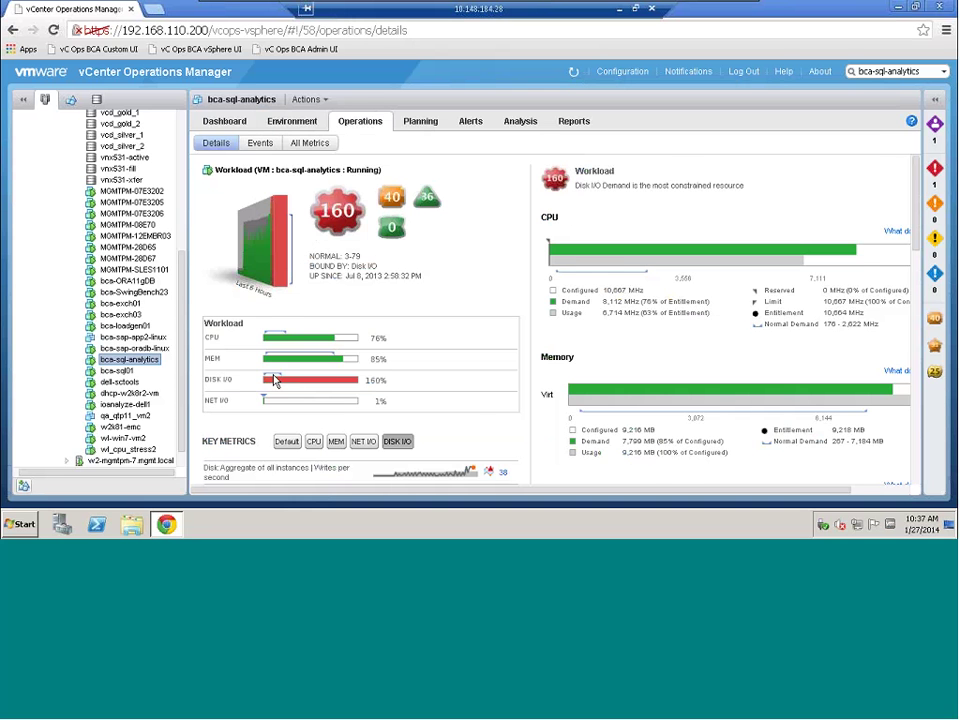
pyautogui.scroll(-3, 275, 381)
pyautogui.scroll(-3, 536, 381)
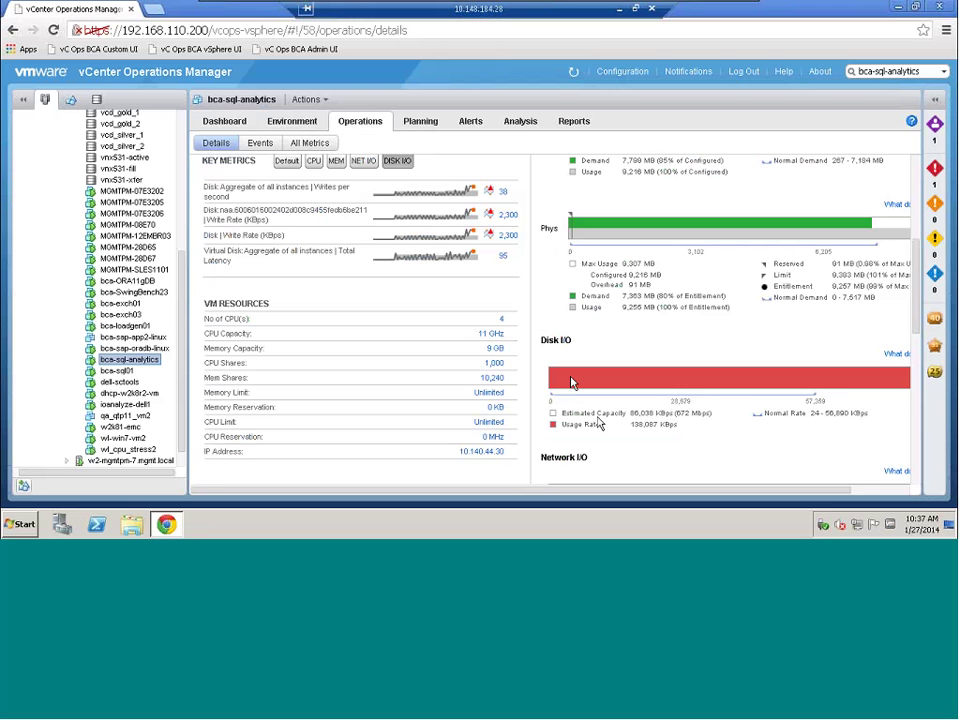
pyautogui.moveTo(619, 381)
pyautogui.scroll(1, 606, 343)
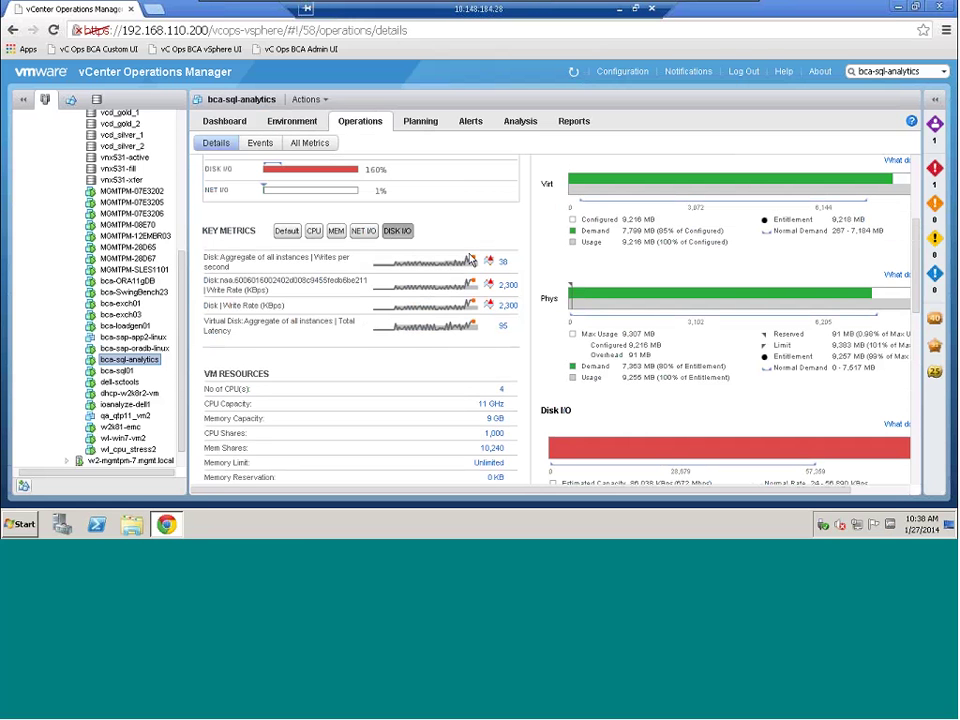
# Step: Examine the six-hour Write Rate chart of disk naa.6006016002402d008c9455fedb6be211, close it and return to the Disk I/O details
pyautogui.click(508, 285)
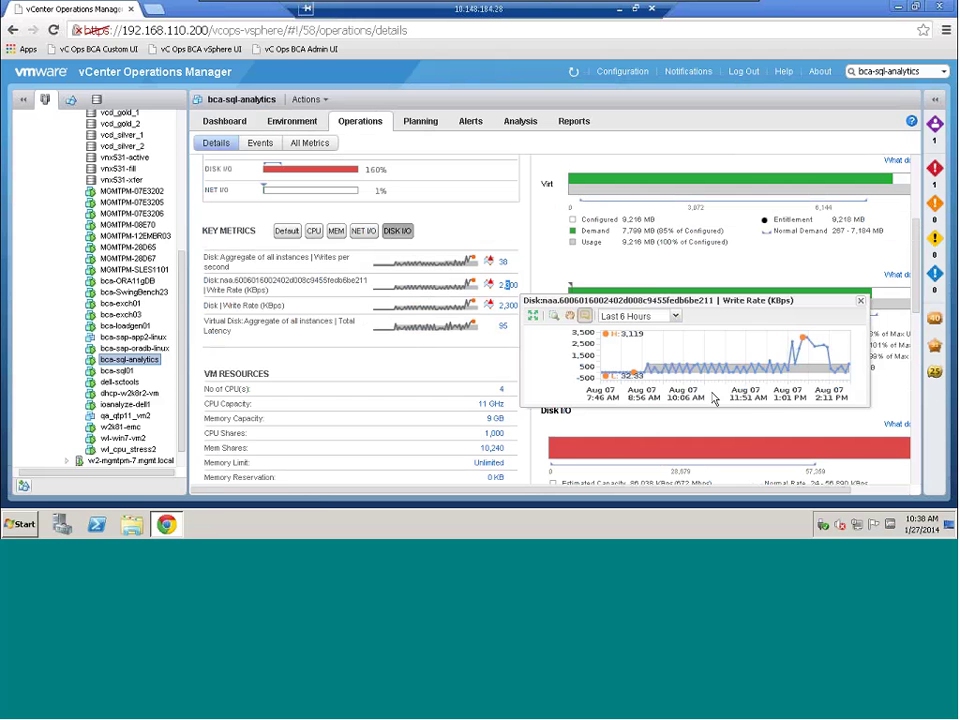
pyautogui.moveTo(789, 354)
pyautogui.moveTo(744, 376)
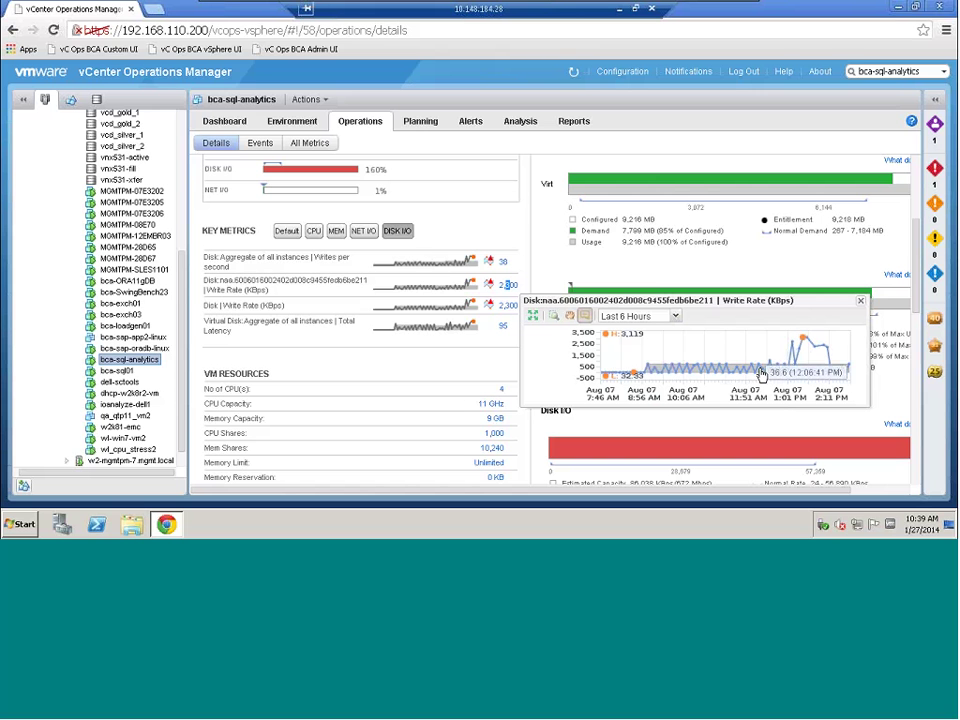
pyautogui.moveTo(661, 376)
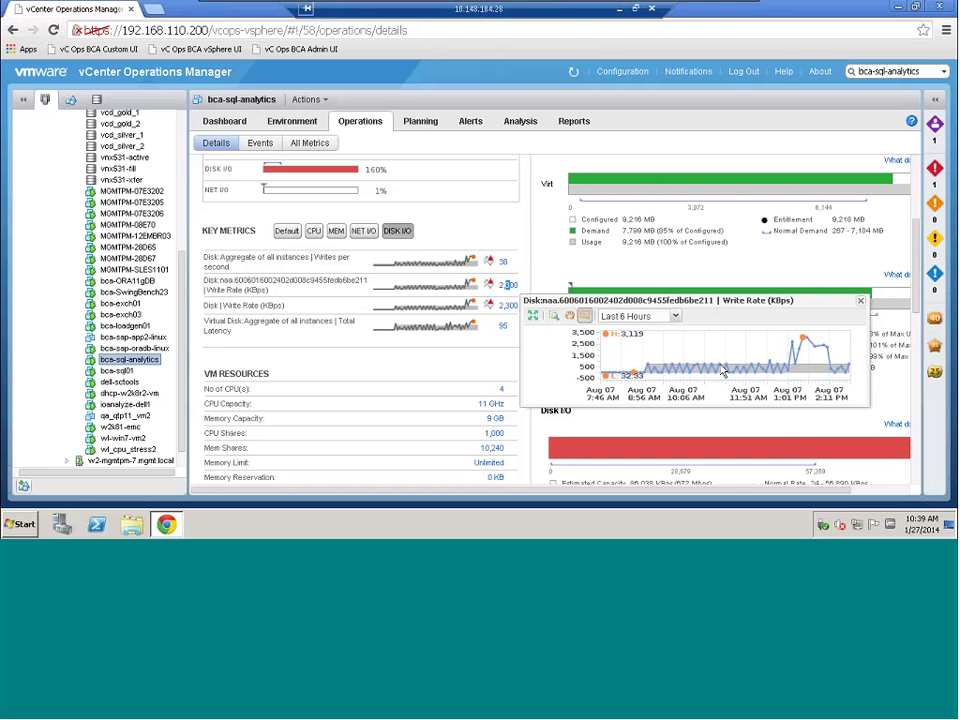
pyautogui.moveTo(810, 345)
pyautogui.moveTo(787, 370)
pyautogui.click(861, 303)
pyautogui.scroll(-3, 537, 300)
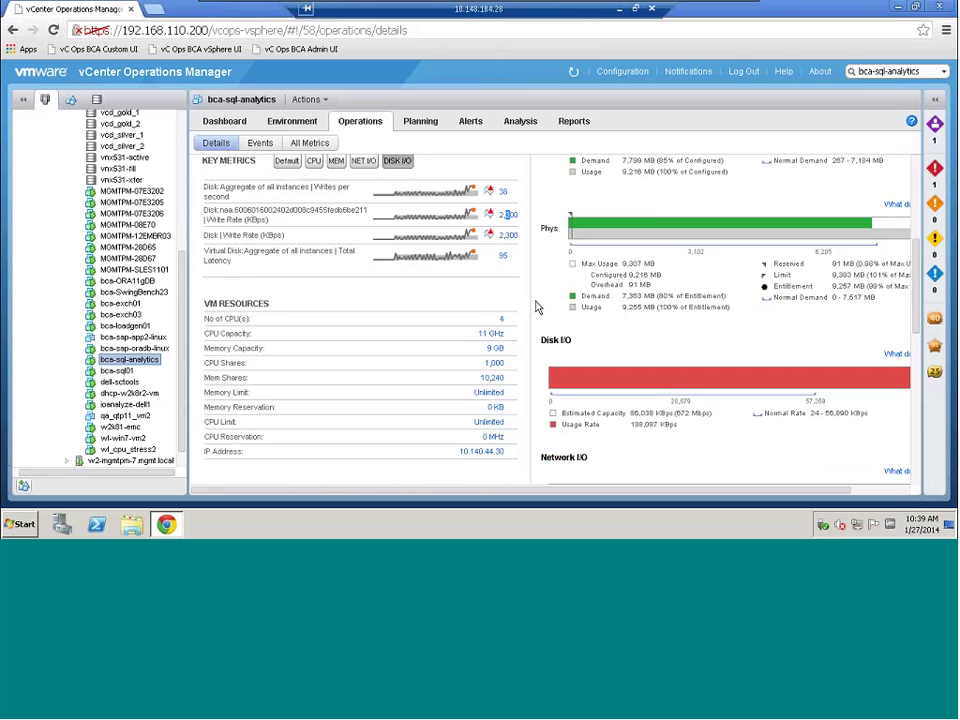
# Step: Examine the VM's related objects and the I/O commands, throughput and latency figures of its mgmt_bca_2 datastore
pyautogui.scroll(-5, 537, 307)
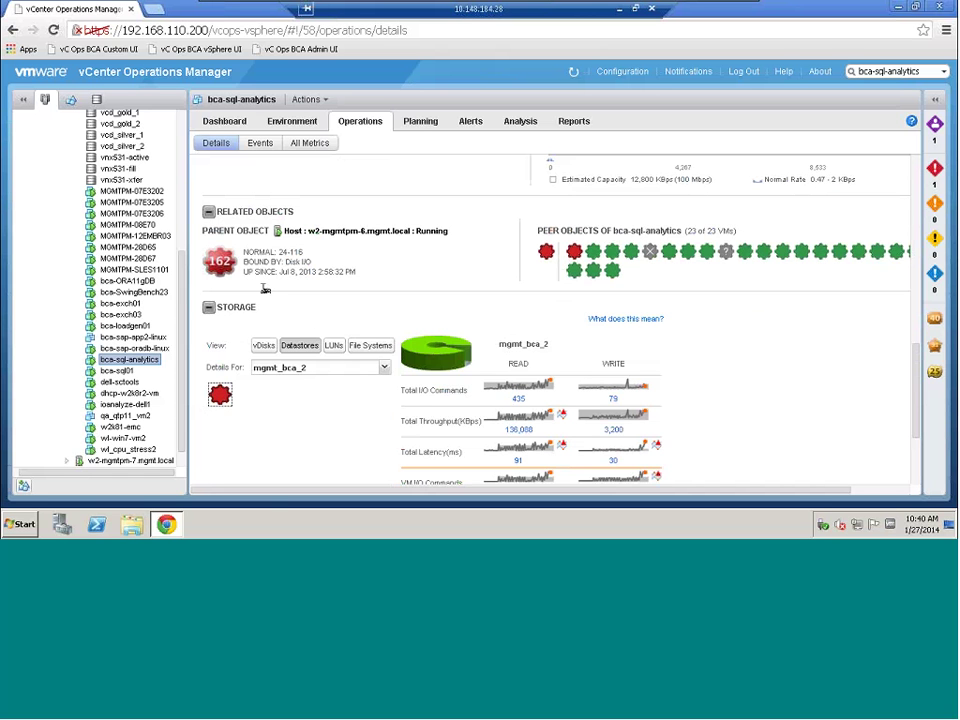
pyautogui.scroll(-3, 343, 429)
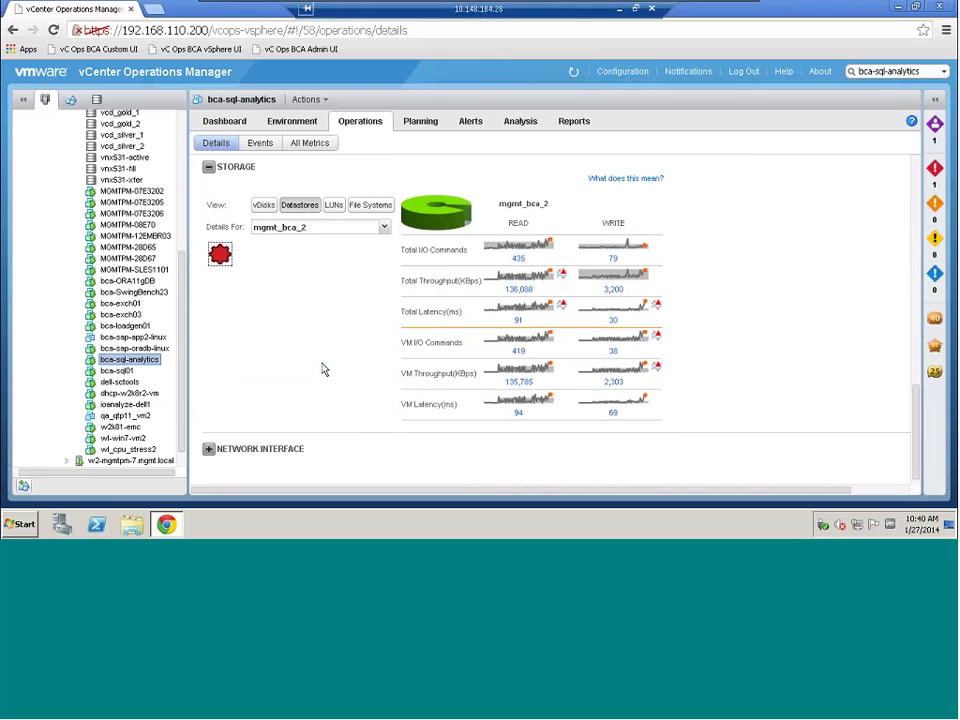
pyautogui.moveTo(399, 253); pyautogui.dragTo(474, 250)
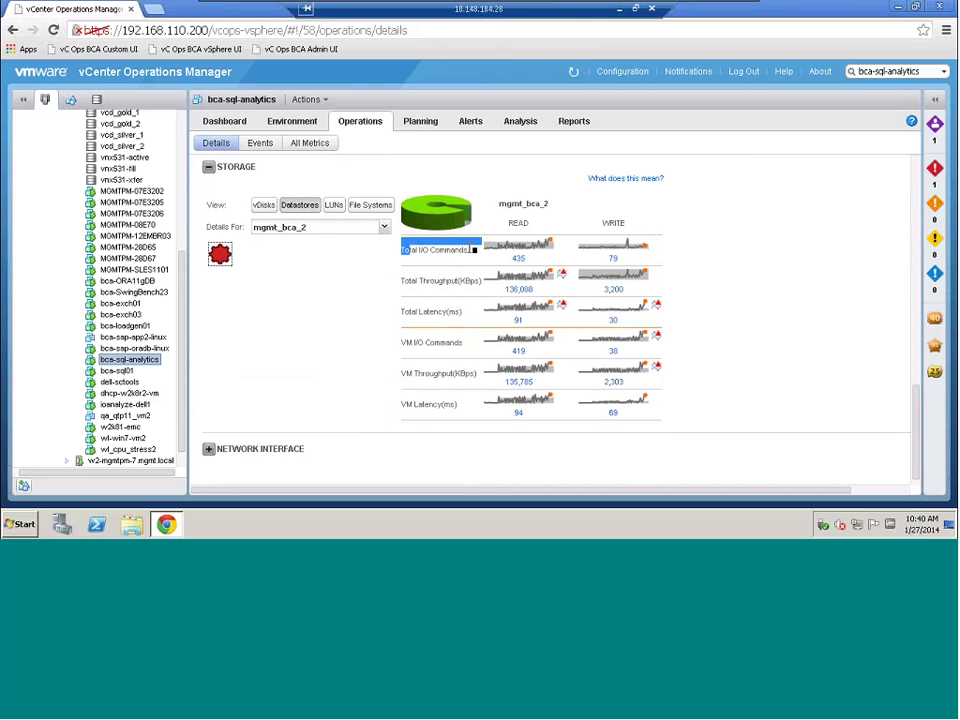
pyautogui.moveTo(509, 263)
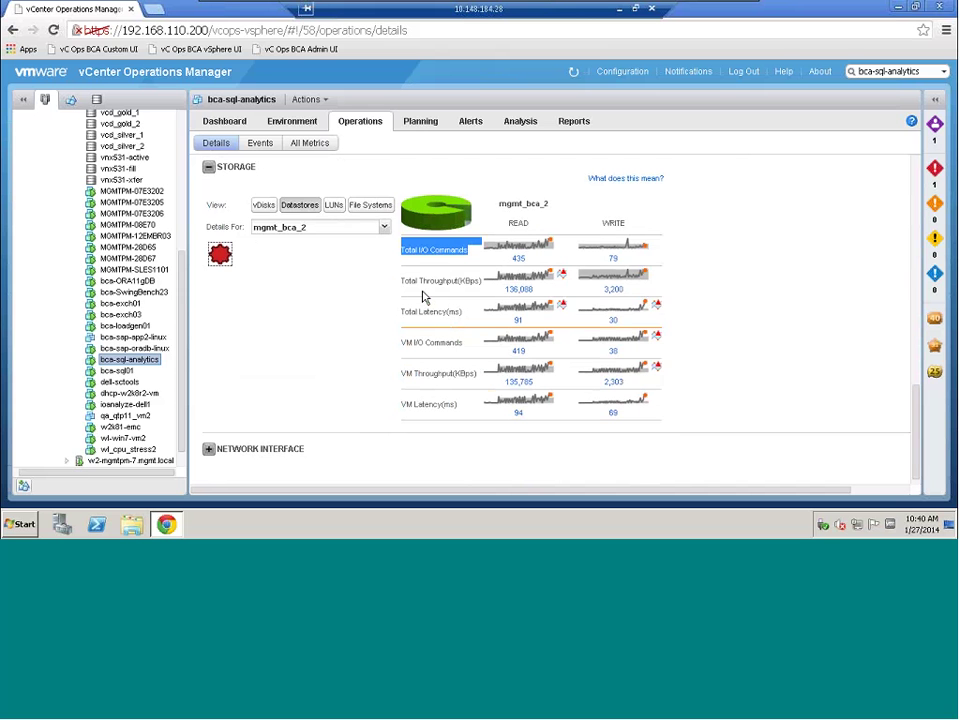
pyautogui.moveTo(508, 294)
pyautogui.moveTo(537, 385)
pyautogui.scroll(4, 313, 381)
pyautogui.scroll(10, 313, 381)
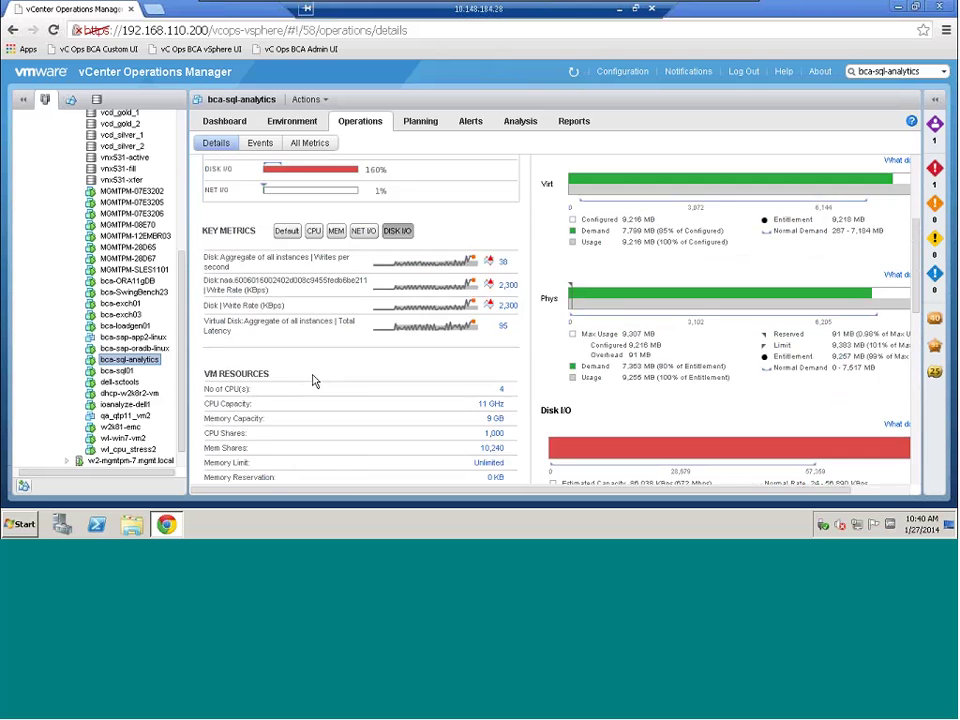
# Step: Look at the VM's All Metrics and Events views, and return to its workload details
pyautogui.click(308, 143)
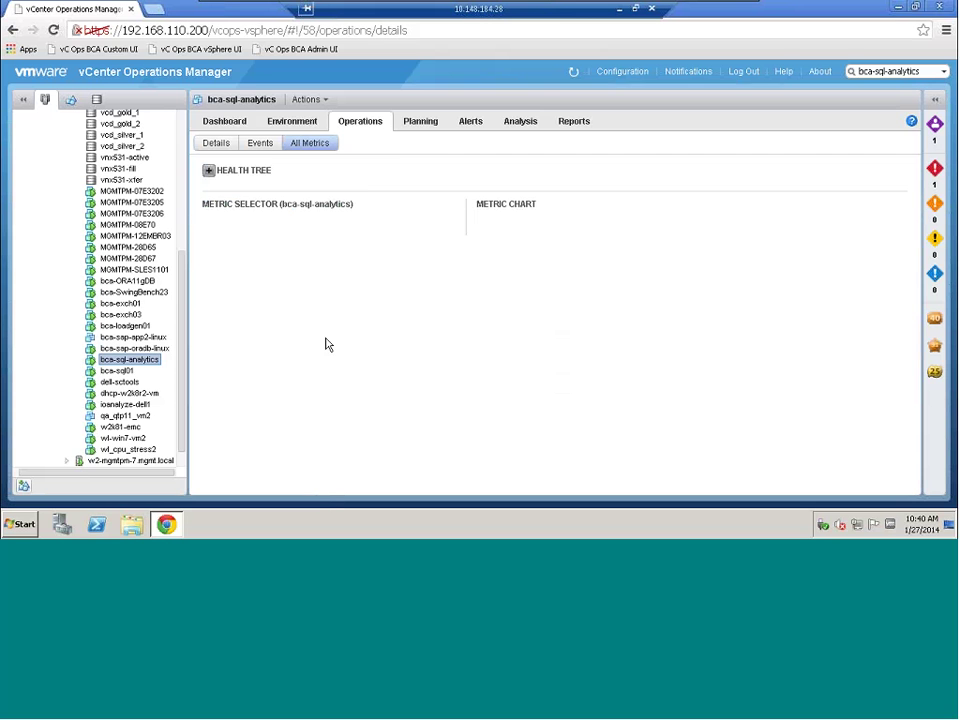
pyautogui.click(260, 143)
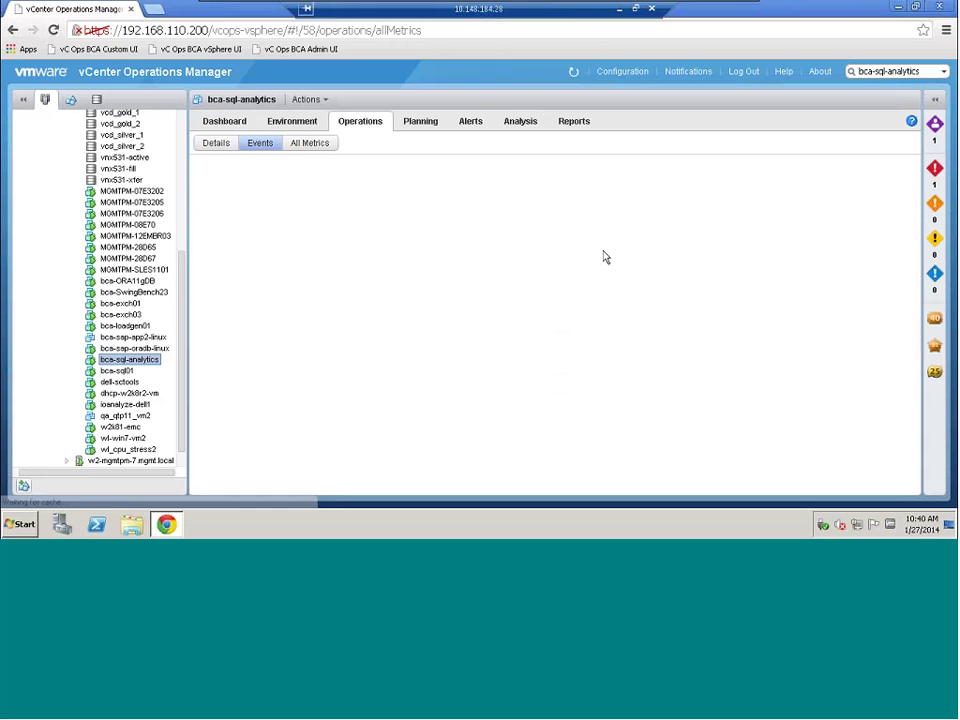
pyautogui.click(233, 146)
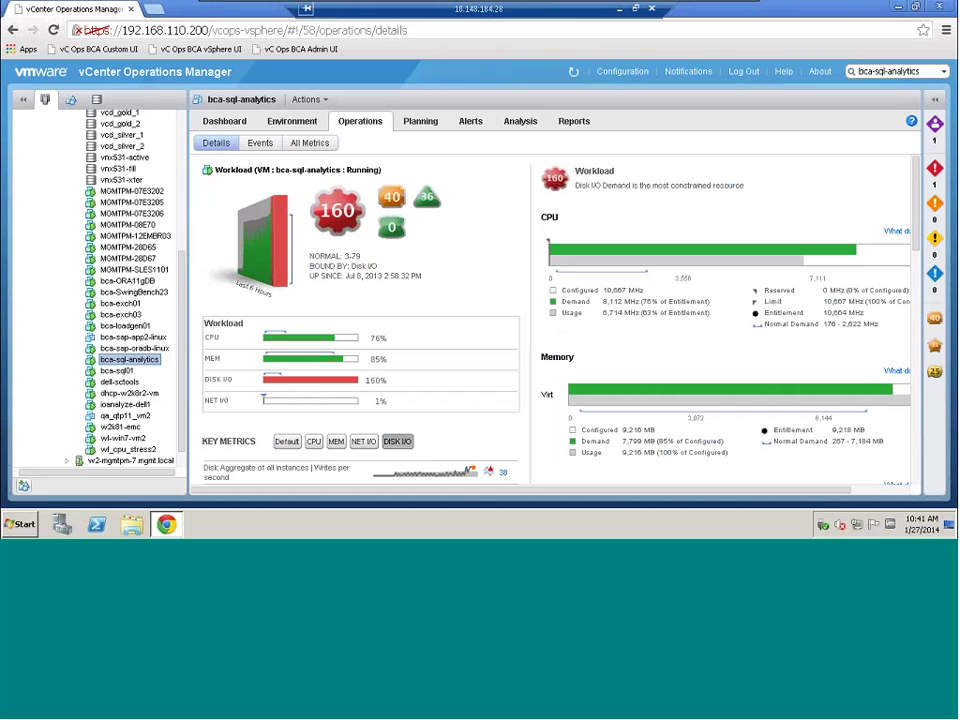
pyautogui.moveTo(285, 170); pyautogui.dragTo(324, 170)
# Step: Review the VM's dashboard scores and its environment overview, and go back to the operations details
pyautogui.click(225, 122)
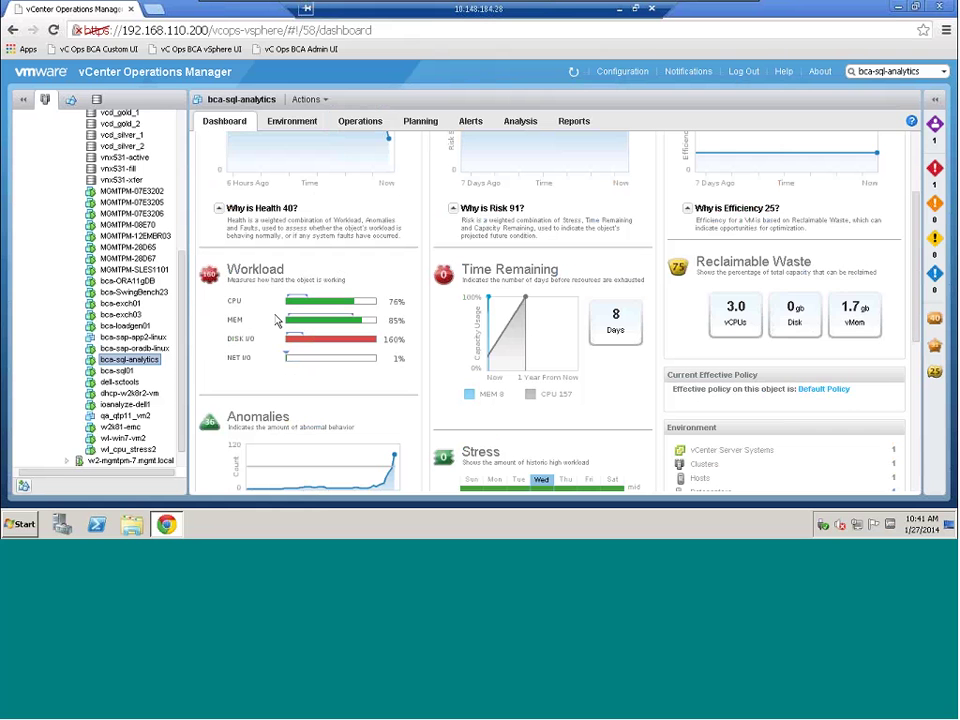
pyautogui.click(288, 121)
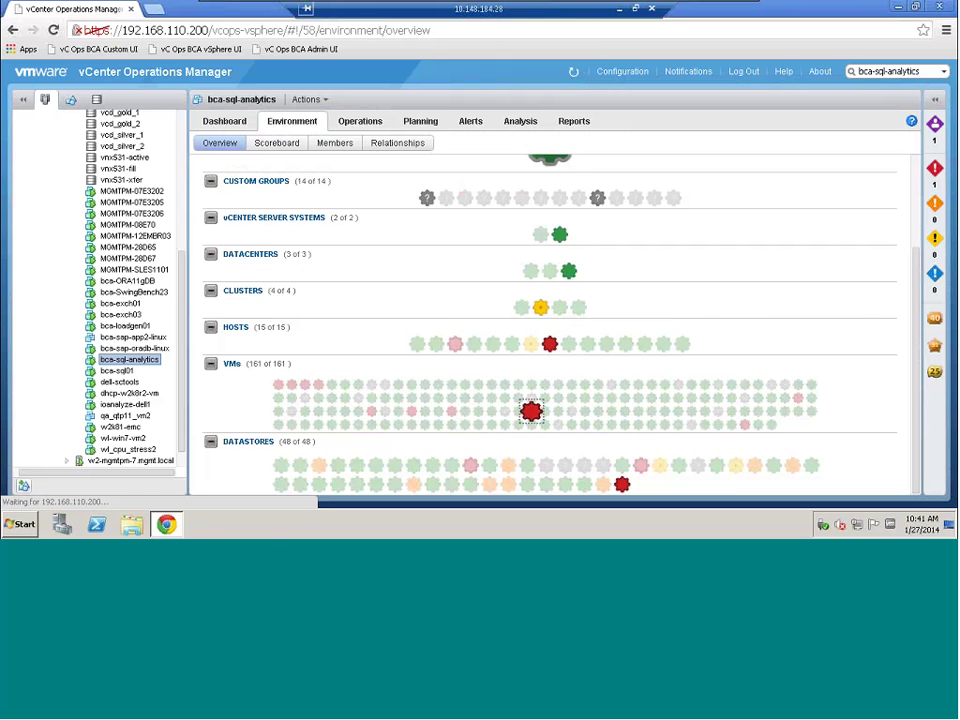
pyautogui.click(366, 123)
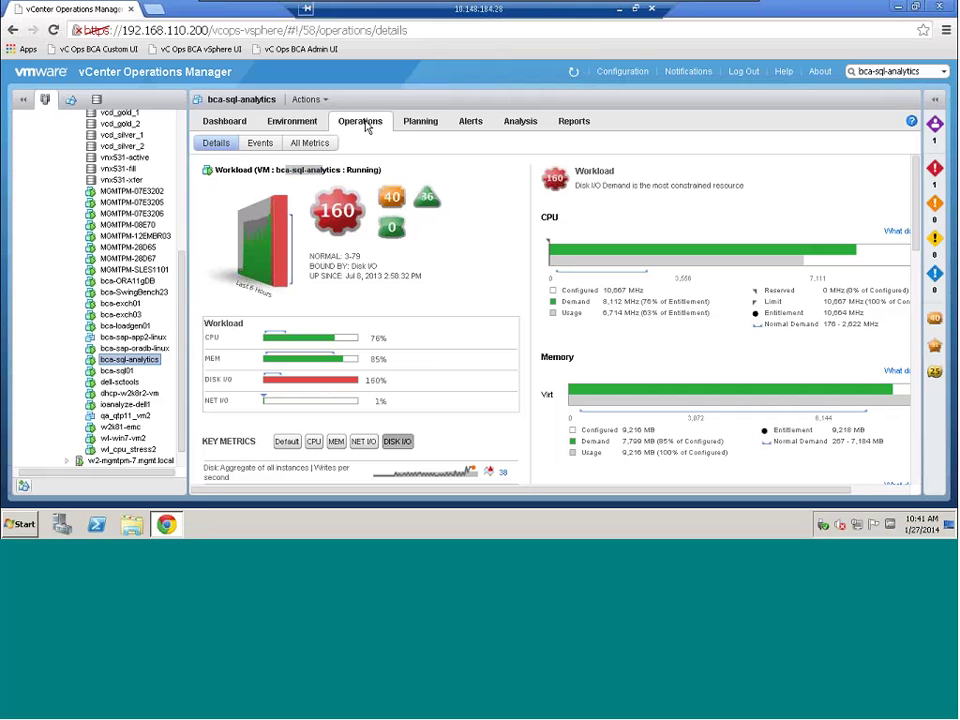